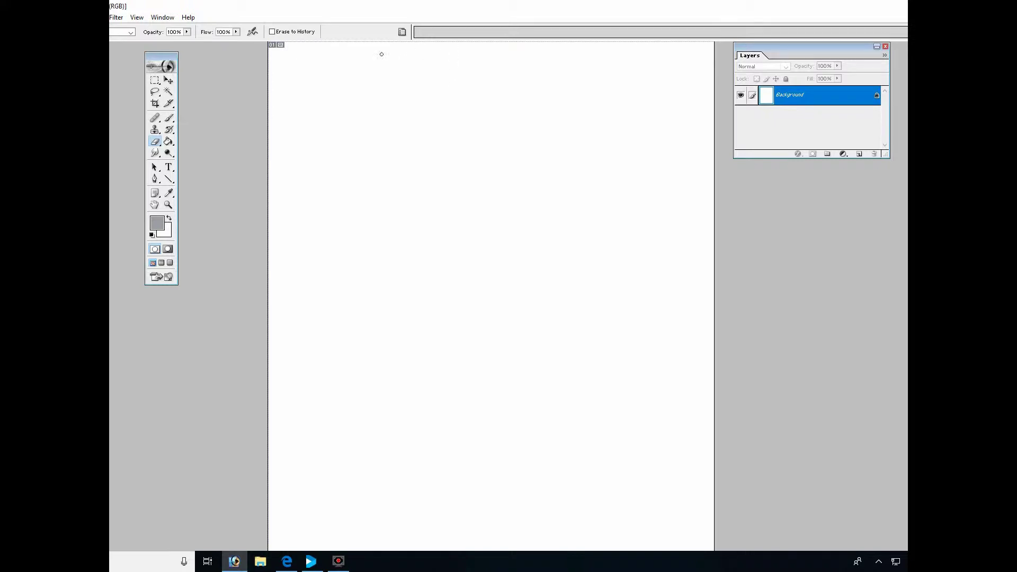
Sketch a round circle for the character's head in the upper middle of the blank canvas with the gray Brush.
{"action": "left_click", "coordinate": [445, 199]}
{"action": "left_click", "coordinate": [455, 205]}
{"action": "key", "text": "b"}
{"action": "mouse_move", "coordinate": [506, 183]}
{"action": "left_mouse_down"}
{"action": "mouse_move", "coordinate": [533, 179]}
{"action": "mouse_move", "coordinate": [583, 249]}
{"action": "left_mouse_up"}
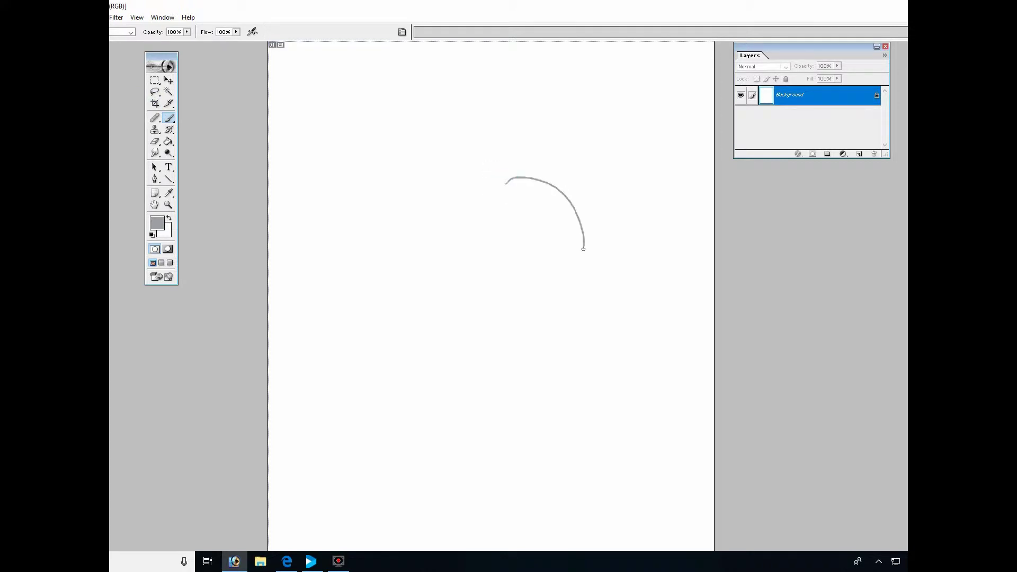
{"action": "mouse_move", "coordinate": [511, 176]}
{"action": "left_mouse_down"}
{"action": "mouse_move", "coordinate": [461, 207]}
{"action": "mouse_move", "coordinate": [439, 261]}
{"action": "mouse_move", "coordinate": [452, 304]}
{"action": "mouse_move", "coordinate": [492, 325]}
{"action": "mouse_move", "coordinate": [546, 321]}
{"action": "mouse_move", "coordinate": [574, 290]}
{"action": "mouse_move", "coordinate": [580, 265]}
{"action": "left_mouse_up"}
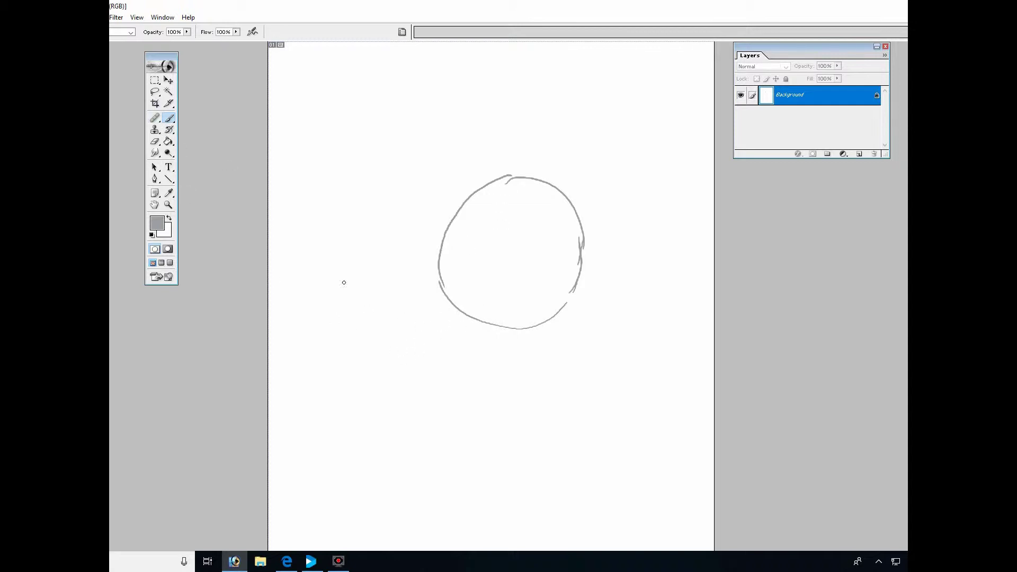
Sketch a pear-shaped body below the head, widening toward the base and ending in a wavy lower edge.
{"action": "mouse_move", "coordinate": [454, 307]}
{"action": "left_mouse_down"}
{"action": "mouse_move", "coordinate": [393, 470]}
{"action": "mouse_move", "coordinate": [453, 502]}
{"action": "mouse_move", "coordinate": [488, 485]}
{"action": "mouse_move", "coordinate": [522, 487]}
{"action": "left_mouse_up"}
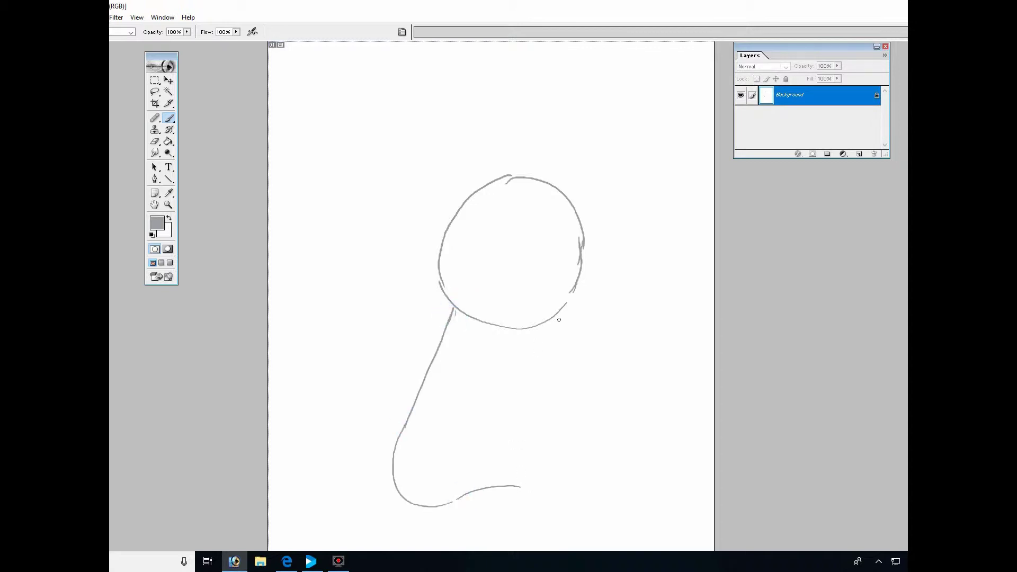
{"action": "mouse_move", "coordinate": [562, 313]}
{"action": "left_mouse_down"}
{"action": "mouse_move", "coordinate": [607, 465]}
{"action": "mouse_move", "coordinate": [598, 493]}
{"action": "mouse_move", "coordinate": [557, 520]}
{"action": "mouse_move", "coordinate": [482, 490]}
{"action": "mouse_move", "coordinate": [565, 519]}
{"action": "mouse_move", "coordinate": [610, 464]}
{"action": "mouse_move", "coordinate": [561, 314]}
{"action": "left_mouse_up"}
{"action": "mouse_move", "coordinate": [562, 322]}
{"action": "left_mouse_down"}
{"action": "mouse_move", "coordinate": [597, 425]}
{"action": "mouse_move", "coordinate": [599, 488]}
{"action": "mouse_move", "coordinate": [524, 500]}
{"action": "mouse_move", "coordinate": [491, 488]}
{"action": "mouse_move", "coordinate": [434, 501]}
{"action": "mouse_move", "coordinate": [392, 481]}
{"action": "mouse_move", "coordinate": [397, 455]}
{"action": "mouse_move", "coordinate": [368, 509]}
{"action": "mouse_move", "coordinate": [380, 515]}
{"action": "mouse_move", "coordinate": [368, 509]}
{"action": "left_mouse_up"}
Sketch a small pointed foot on each side of the body's base, erasing and redrawing the left foot's outline.
{"action": "mouse_move", "coordinate": [574, 516]}
{"action": "left_mouse_down"}
{"action": "mouse_move", "coordinate": [623, 513]}
{"action": "mouse_move", "coordinate": [606, 489]}
{"action": "mouse_move", "coordinate": [622, 516]}
{"action": "left_mouse_up"}
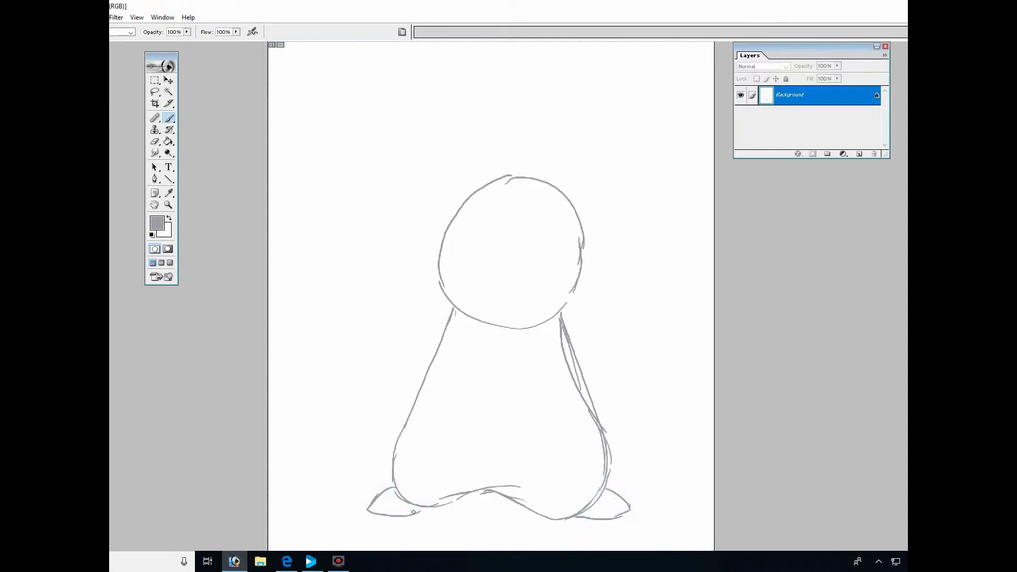
{"action": "mouse_move", "coordinate": [422, 506]}
{"action": "left_mouse_down"}
{"action": "mouse_move", "coordinate": [366, 512]}
{"action": "mouse_move", "coordinate": [387, 517]}
{"action": "left_mouse_up"}
{"action": "left_click", "coordinate": [155, 141]}
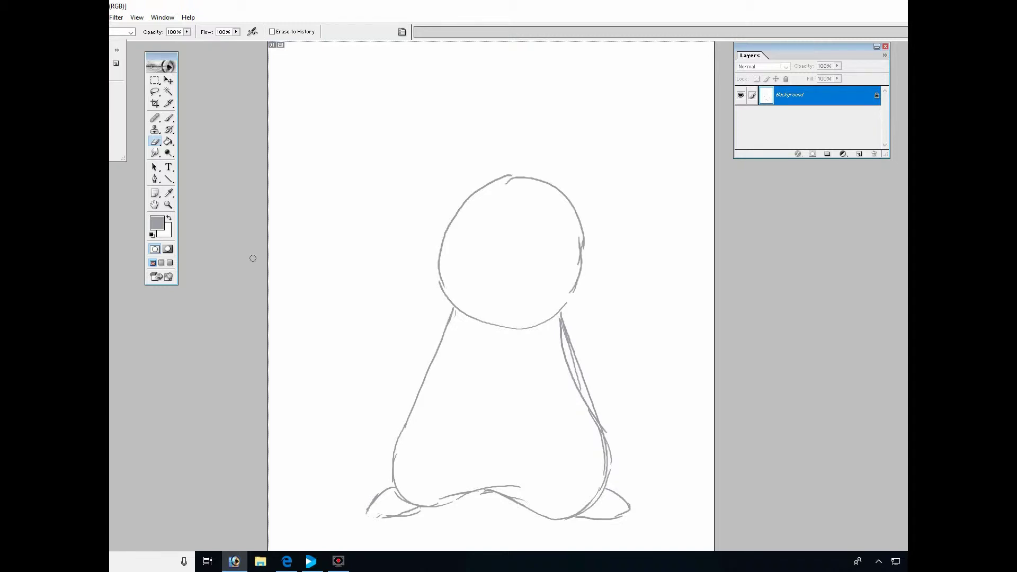
{"action": "mouse_move", "coordinate": [377, 525]}
{"action": "left_mouse_down"}
{"action": "mouse_move", "coordinate": [422, 507]}
{"action": "mouse_move", "coordinate": [366, 515]}
{"action": "mouse_move", "coordinate": [397, 486]}
{"action": "left_mouse_up"}
{"action": "left_click", "coordinate": [169, 118]}
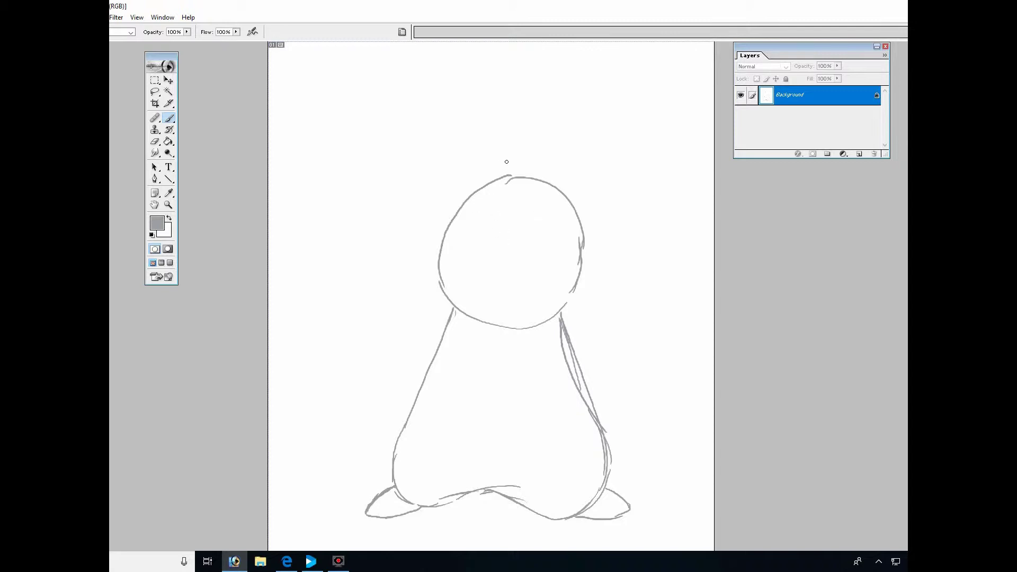
Draw a tilted vertical and horizontal guide line crossing at the middle of the head circle.
{"action": "left_click_drag", "start_coordinate": [532, 181], "coordinate": [500, 324]}
{"action": "left_click_drag", "start_coordinate": [580, 269], "coordinate": [439, 245]}
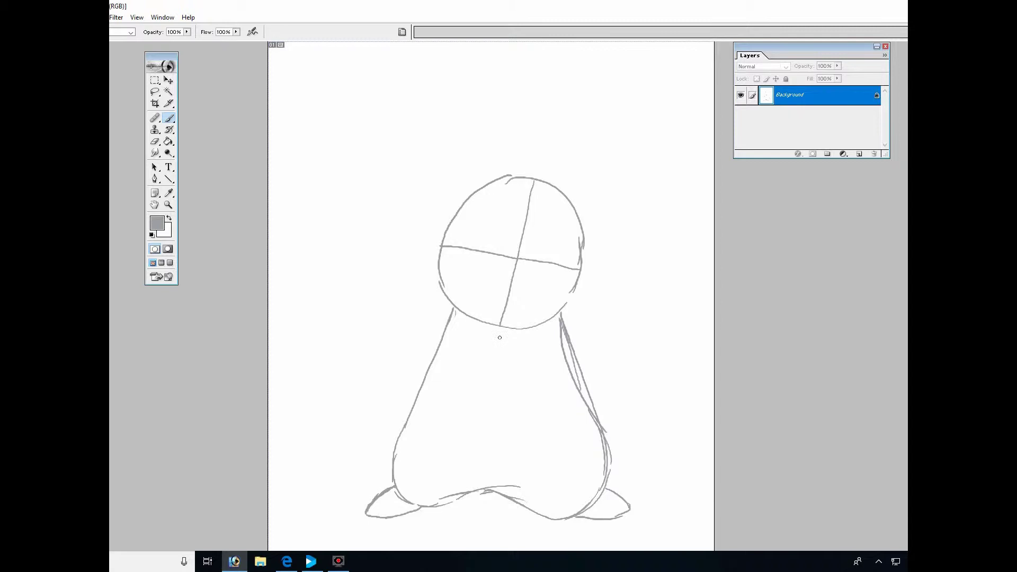
{"action": "mouse_move", "coordinate": [498, 343]}
{"action": "left_mouse_down"}
{"action": "mouse_move", "coordinate": [483, 466]}
{"action": "mouse_move", "coordinate": [484, 436]}
{"action": "left_mouse_up"}
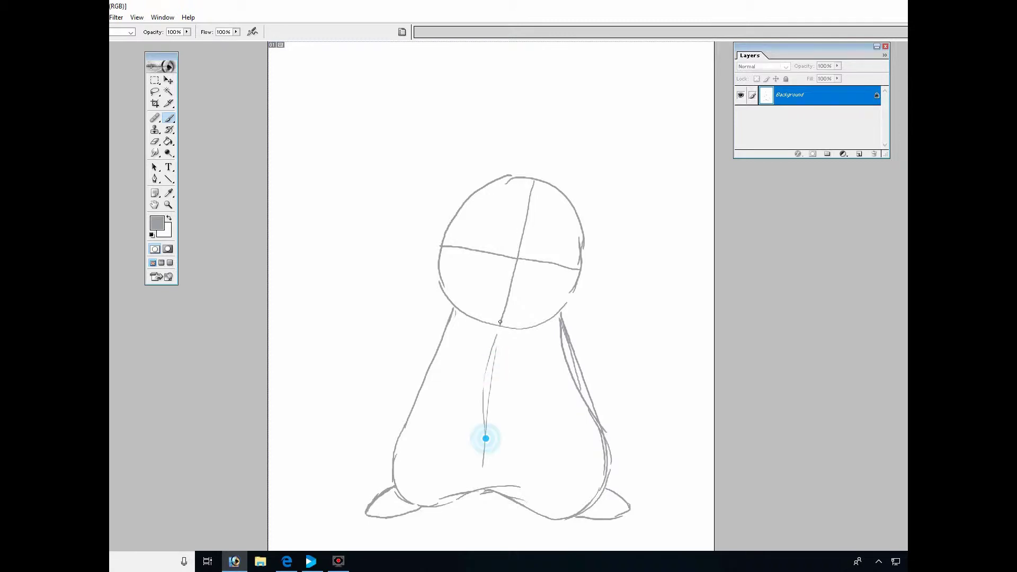
{"action": "key", "text": "ctrl+alt+z"}
{"action": "key", "text": "ctrl+alt+z"}
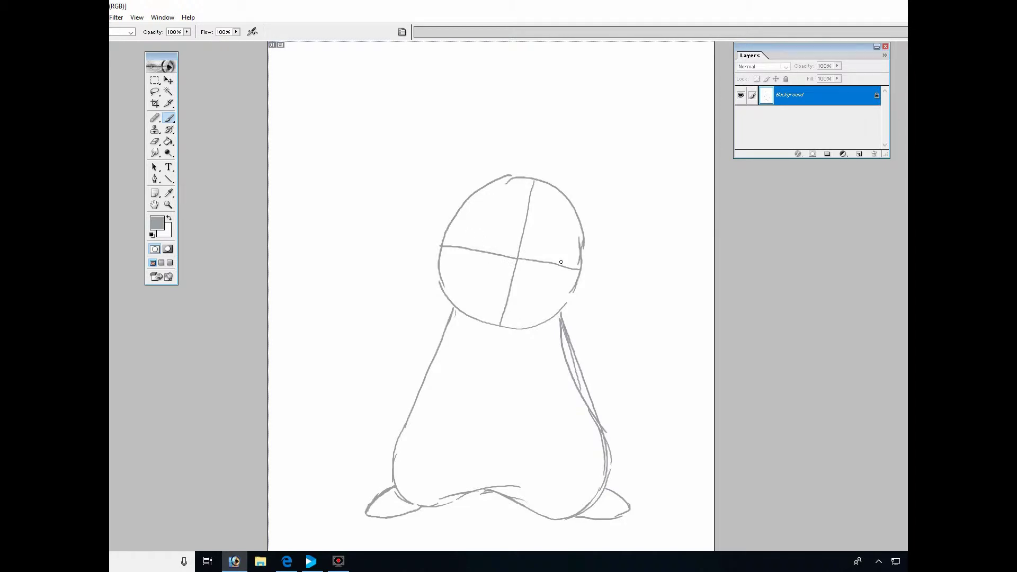
Draw bulging cheeks on both sides of the lower head, from the horizontal guide line down to the chin.
{"action": "left_click_drag", "start_coordinate": [571, 264], "coordinate": [581, 268]}
{"action": "left_click", "coordinate": [485, 491]}
{"action": "left_click_drag", "start_coordinate": [582, 220], "coordinate": [581, 284]}
{"action": "left_click", "coordinate": [440, 244]}
{"action": "left_click", "coordinate": [440, 245]}
{"action": "mouse_move", "coordinate": [439, 244]}
{"action": "left_mouse_down"}
{"action": "mouse_move", "coordinate": [433, 288]}
{"action": "mouse_move", "coordinate": [499, 331]}
{"action": "left_mouse_up"}
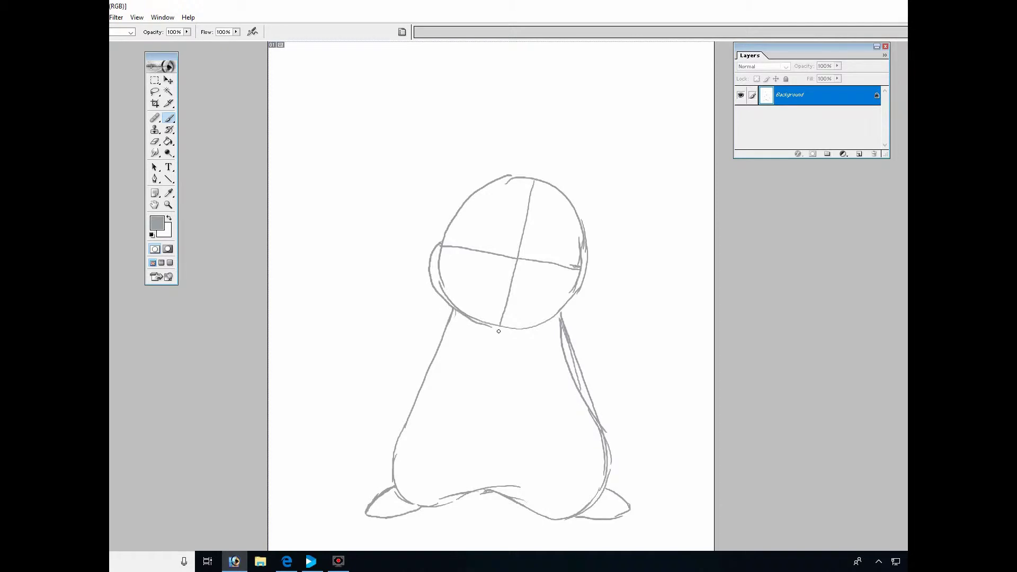
{"action": "mouse_move", "coordinate": [583, 269]}
{"action": "left_mouse_down"}
{"action": "mouse_move", "coordinate": [580, 307]}
{"action": "mouse_move", "coordinate": [565, 319]}
{"action": "mouse_move", "coordinate": [504, 330]}
{"action": "left_mouse_up"}
Erase the original head circle's line where it runs inside the new cheeks.
{"action": "left_click", "coordinate": [155, 142]}
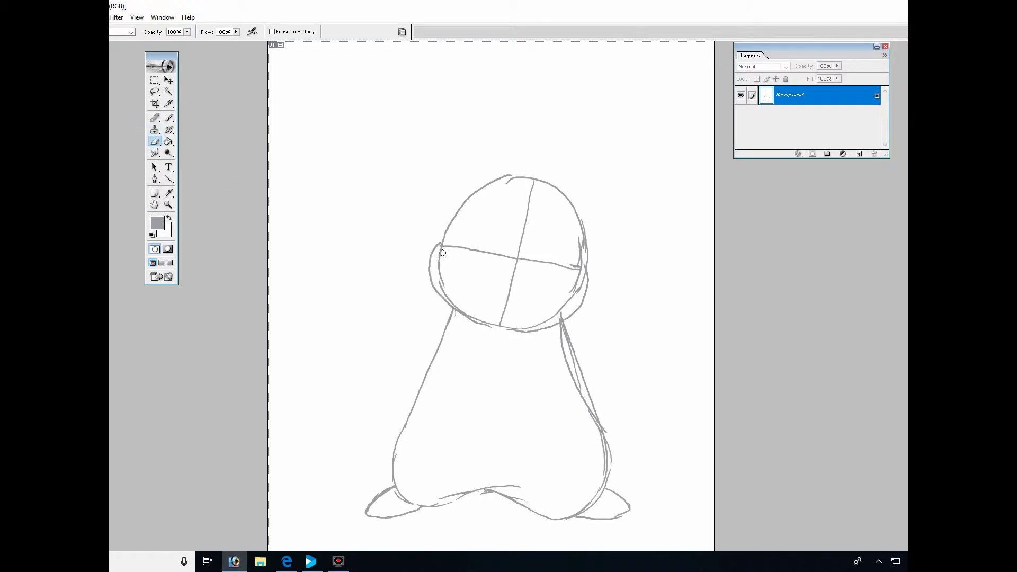
{"action": "mouse_move", "coordinate": [442, 251]}
{"action": "left_mouse_down"}
{"action": "mouse_move", "coordinate": [440, 282]}
{"action": "mouse_move", "coordinate": [486, 322]}
{"action": "left_mouse_up"}
{"action": "mouse_move", "coordinate": [443, 289]}
{"action": "left_mouse_down"}
{"action": "mouse_move", "coordinate": [487, 322]}
{"action": "mouse_move", "coordinate": [531, 329]}
{"action": "mouse_move", "coordinate": [578, 281]}
{"action": "left_mouse_up"}
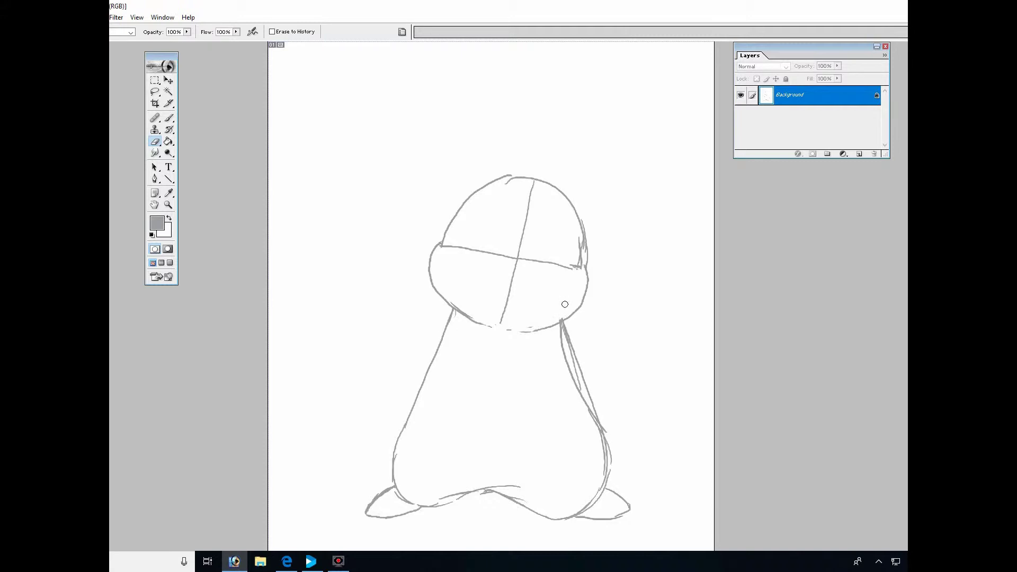
{"action": "left_click", "coordinate": [532, 323]}
Sketch two raised arms with rounded ends, one on each side between the cheek and the upper body.
{"action": "left_click", "coordinate": [169, 117]}
{"action": "mouse_move", "coordinate": [430, 267]}
{"action": "left_mouse_down"}
{"action": "mouse_move", "coordinate": [388, 239]}
{"action": "mouse_move", "coordinate": [373, 274]}
{"action": "mouse_move", "coordinate": [433, 361]}
{"action": "left_mouse_up"}
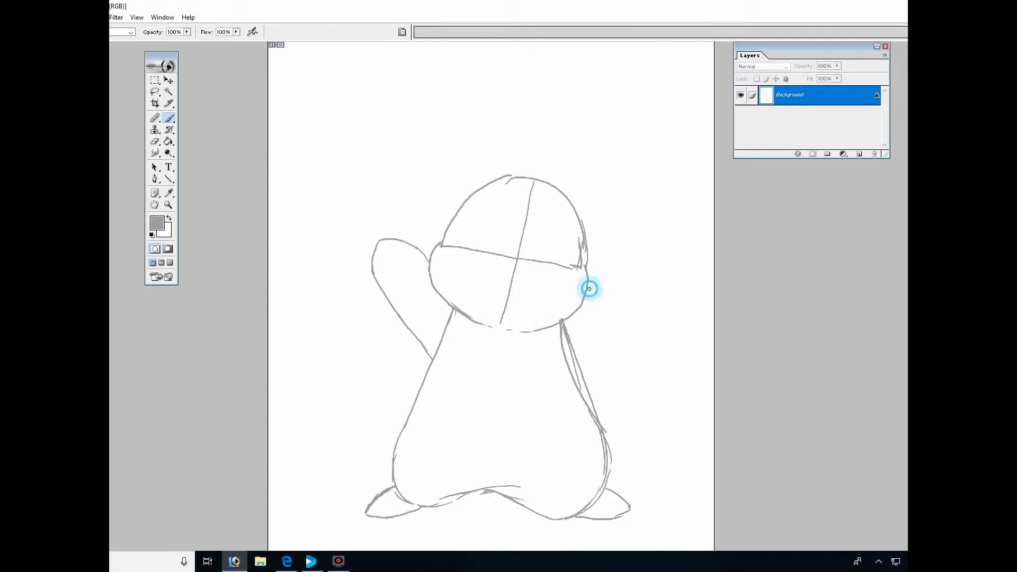
{"action": "mouse_move", "coordinate": [590, 287]}
{"action": "left_mouse_down"}
{"action": "mouse_move", "coordinate": [654, 264]}
{"action": "mouse_move", "coordinate": [666, 273]}
{"action": "mouse_move", "coordinate": [658, 308]}
{"action": "mouse_move", "coordinate": [586, 366]}
{"action": "mouse_move", "coordinate": [655, 315]}
{"action": "mouse_move", "coordinate": [669, 287]}
{"action": "mouse_move", "coordinate": [653, 263]}
{"action": "mouse_move", "coordinate": [589, 286]}
{"action": "left_mouse_up"}
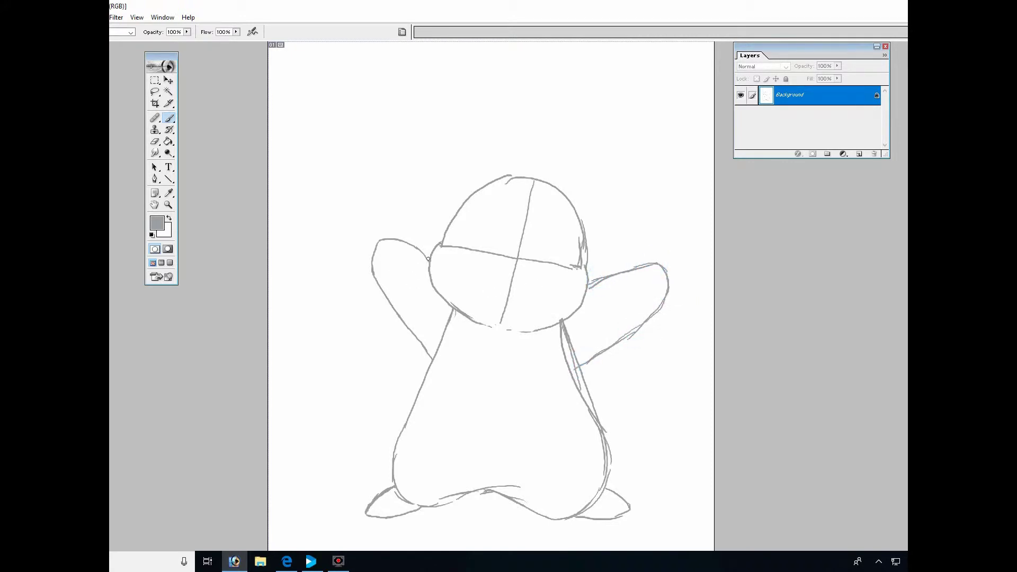
Reinforce the left arm's outline and add a thumb and small pointed claws around its hand.
{"action": "mouse_move", "coordinate": [378, 242]}
{"action": "left_mouse_down"}
{"action": "mouse_move", "coordinate": [381, 284]}
{"action": "mouse_move", "coordinate": [430, 358]}
{"action": "left_mouse_up"}
{"action": "left_click_drag", "start_coordinate": [403, 242], "coordinate": [402, 234]}
{"action": "left_click_drag", "start_coordinate": [400, 235], "coordinate": [395, 244]}
{"action": "left_click", "coordinate": [396, 237]}
{"action": "left_click", "coordinate": [380, 238]}
{"action": "mouse_move", "coordinate": [369, 253]}
{"action": "left_mouse_down"}
{"action": "mouse_move", "coordinate": [386, 252]}
{"action": "mouse_move", "coordinate": [403, 232]}
{"action": "mouse_move", "coordinate": [389, 257]}
{"action": "left_mouse_up"}
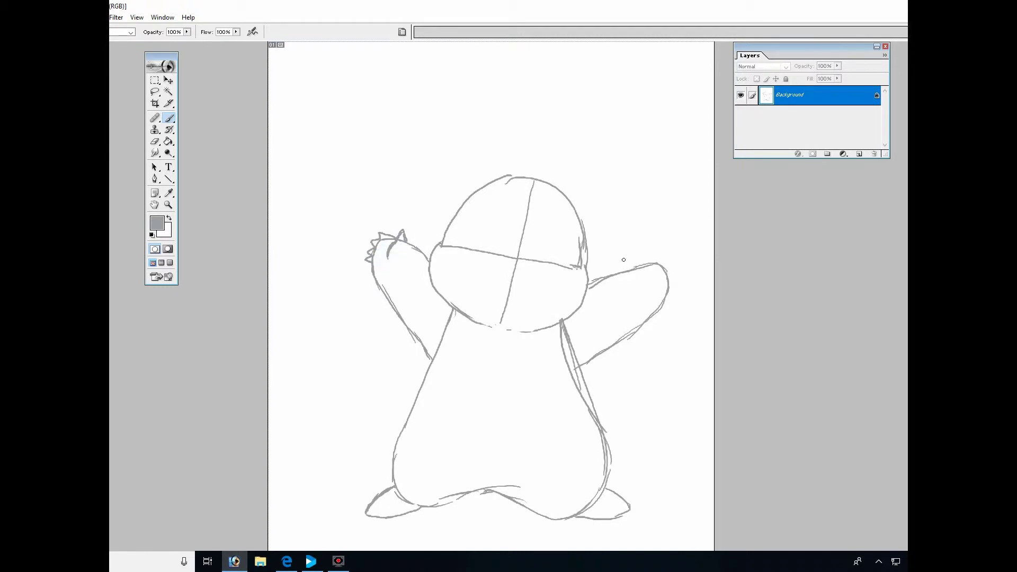
Draw the thumb and first claws on the right hand and erase the stray strokes along its outer edge.
{"action": "mouse_move", "coordinate": [643, 266]}
{"action": "left_mouse_down"}
{"action": "mouse_move", "coordinate": [651, 258]}
{"action": "mouse_move", "coordinate": [656, 287]}
{"action": "left_mouse_up"}
{"action": "mouse_move", "coordinate": [657, 261]}
{"action": "left_mouse_down"}
{"action": "mouse_move", "coordinate": [666, 271]}
{"action": "mouse_move", "coordinate": [658, 262]}
{"action": "left_mouse_up"}
{"action": "left_click", "coordinate": [154, 141]}
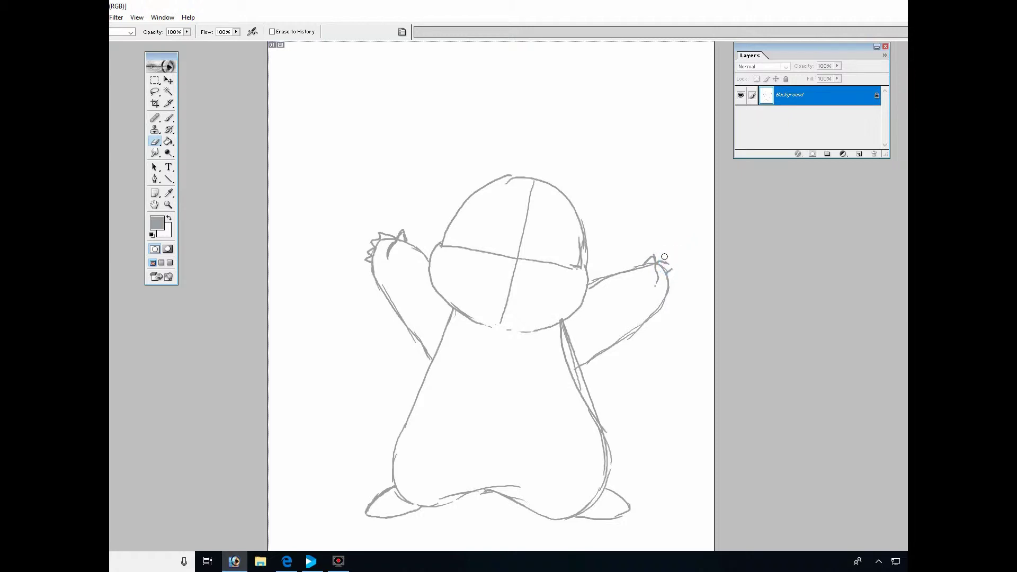
{"action": "mouse_move", "coordinate": [667, 260]}
{"action": "left_mouse_down"}
{"action": "mouse_move", "coordinate": [668, 271]}
{"action": "mouse_move", "coordinate": [658, 266]}
{"action": "mouse_move", "coordinate": [675, 265]}
{"action": "mouse_move", "coordinate": [672, 309]}
{"action": "left_mouse_up"}
Undo the last claw strokes on the right hand and redraw pointed claws along its outer edge.
{"action": "left_click", "coordinate": [168, 118]}
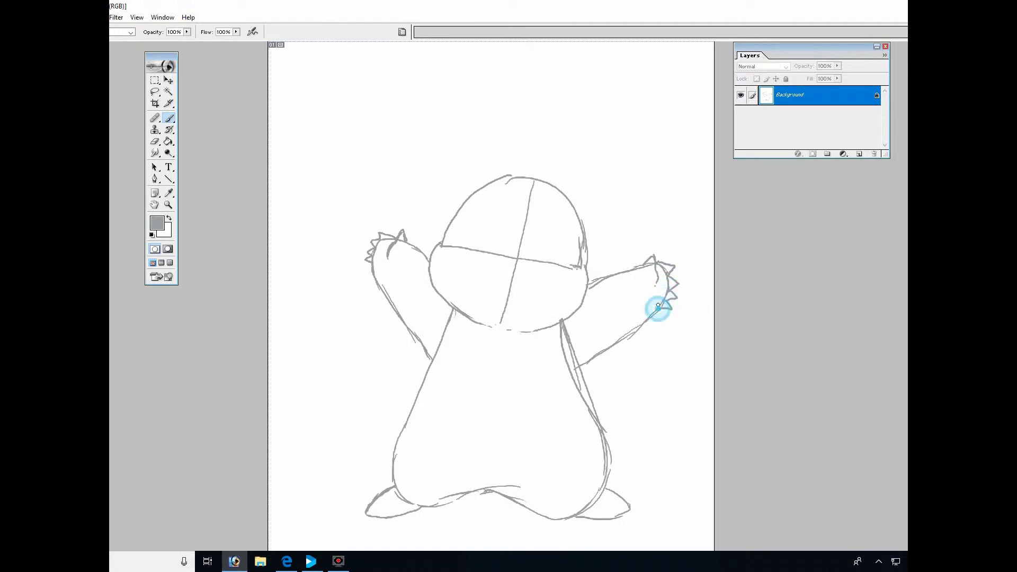
{"action": "key", "text": "ctrl+alt+z"}
{"action": "key", "text": "ctrl+alt+z"}
{"action": "key", "text": "ctrl+alt+z"}
{"action": "mouse_move", "coordinate": [669, 274]}
{"action": "left_mouse_down"}
{"action": "mouse_move", "coordinate": [675, 292]}
{"action": "mouse_move", "coordinate": [656, 310]}
{"action": "left_mouse_up"}
Erase the claws and the outer edge of the right hand, keeping the thumb.
{"action": "left_click", "coordinate": [155, 140]}
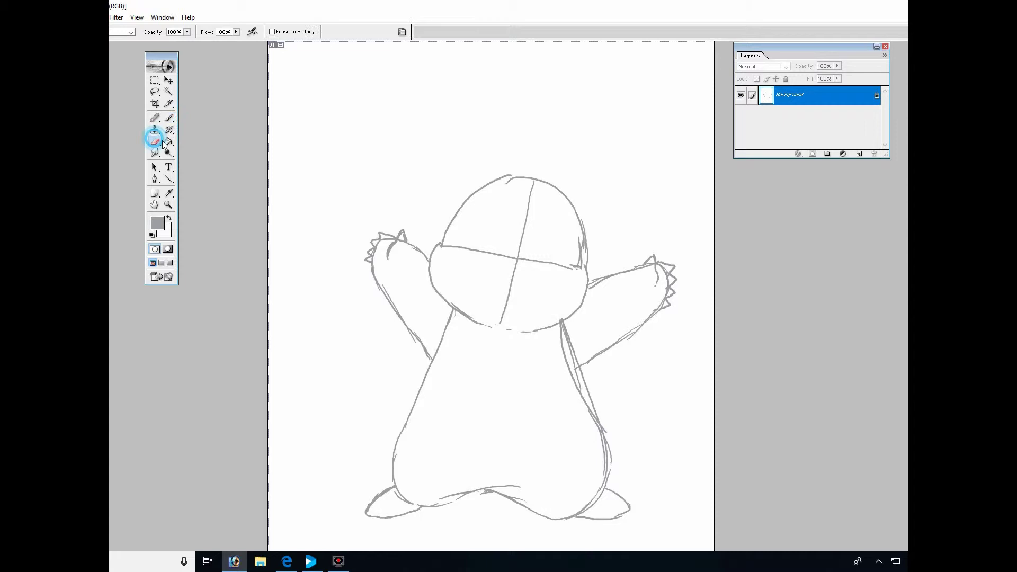
{"action": "left_click", "coordinate": [667, 268]}
{"action": "mouse_move", "coordinate": [667, 265]}
{"action": "left_mouse_down"}
{"action": "mouse_move", "coordinate": [663, 308]}
{"action": "mouse_move", "coordinate": [674, 297]}
{"action": "mouse_move", "coordinate": [672, 260]}
{"action": "mouse_move", "coordinate": [671, 295]}
{"action": "mouse_move", "coordinate": [663, 264]}
{"action": "left_mouse_up"}
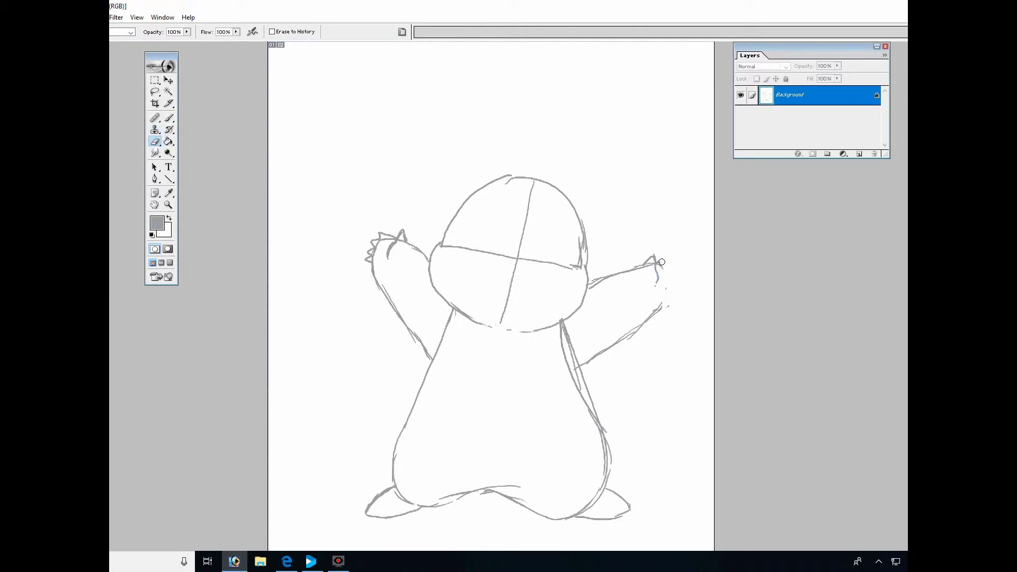
Redraw the right hand's outer edge as a row of pointed claws running from the thumb down to the wrist.
{"action": "left_click", "coordinate": [169, 117]}
{"action": "left_click", "coordinate": [663, 264]}
{"action": "left_click_drag", "start_coordinate": [663, 263], "coordinate": [662, 305]}
{"action": "left_click", "coordinate": [668, 283]}
{"action": "left_click", "coordinate": [669, 284]}
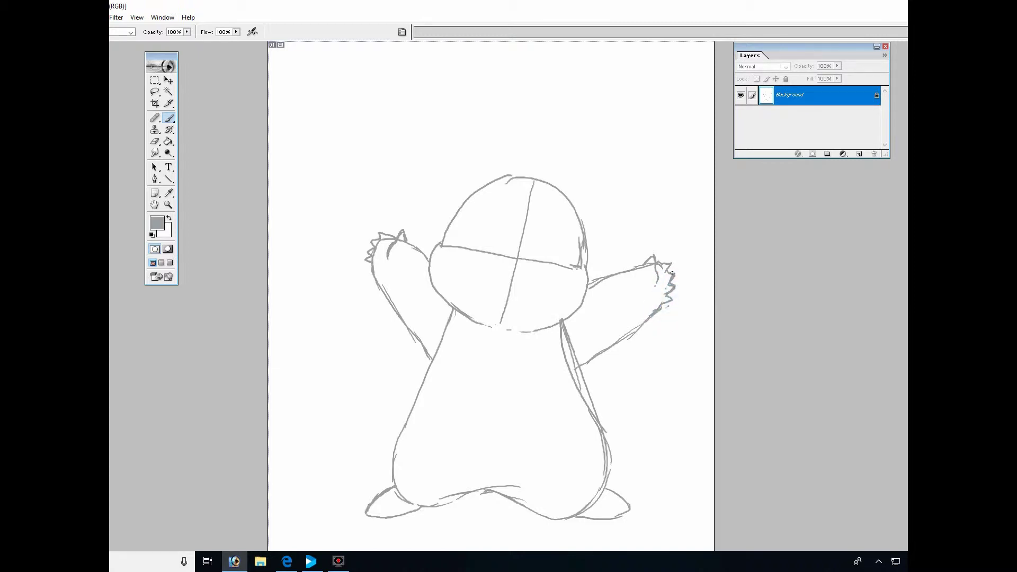
{"action": "left_click", "coordinate": [667, 271]}
{"action": "left_click", "coordinate": [671, 263]}
{"action": "left_click", "coordinate": [660, 264]}
{"action": "left_click_drag", "start_coordinate": [650, 265], "coordinate": [663, 259]}
Erase the leftover hand outlines at the base of the claws on both hands.
{"action": "left_click", "coordinate": [154, 141]}
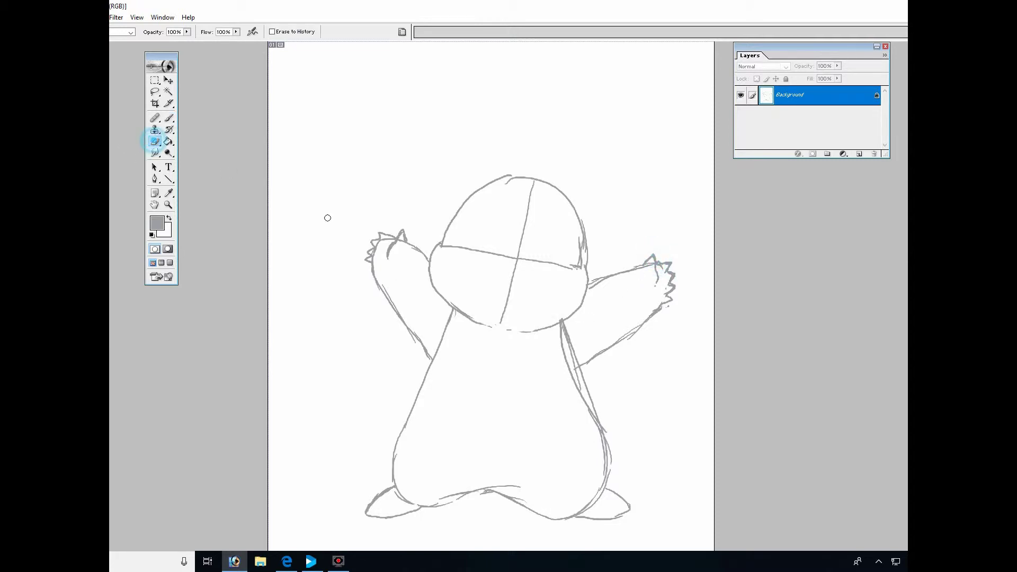
{"action": "left_click", "coordinate": [651, 264]}
{"action": "left_click", "coordinate": [662, 268]}
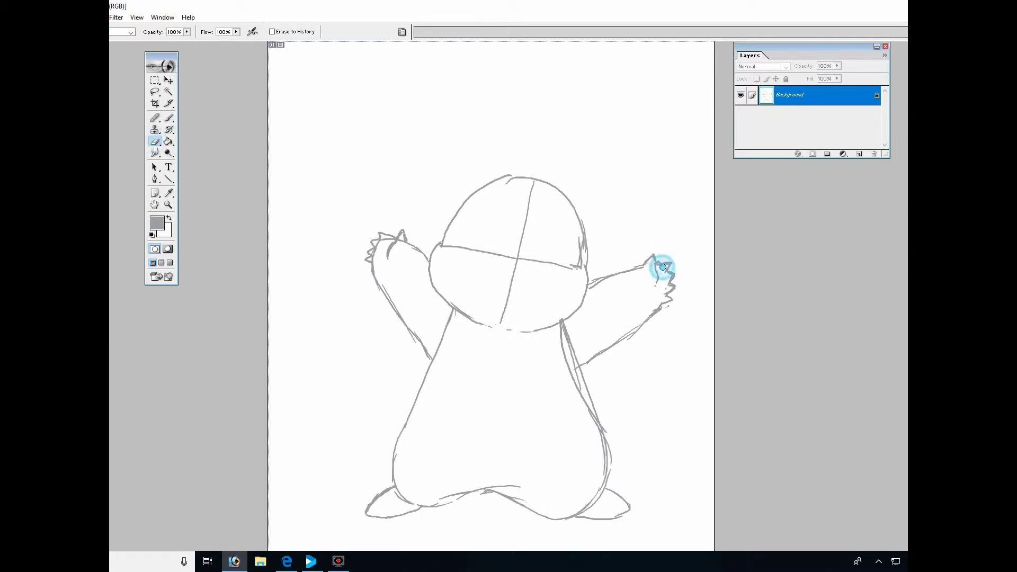
{"action": "left_click", "coordinate": [669, 305]}
{"action": "left_click", "coordinate": [388, 241]}
{"action": "left_click", "coordinate": [401, 239]}
{"action": "left_click", "coordinate": [382, 242]}
{"action": "left_click", "coordinate": [375, 250]}
{"action": "left_click", "coordinate": [376, 255]}
{"action": "left_click", "coordinate": [375, 252]}
Clean up the left arm's stray lines and erase the body lines crossing both arms at the shoulders.
{"action": "left_click", "coordinate": [386, 285]}
{"action": "left_click", "coordinate": [411, 338]}
{"action": "left_click", "coordinate": [434, 343]}
{"action": "left_click_drag", "start_coordinate": [436, 334], "coordinate": [453, 315]}
{"action": "mouse_move", "coordinate": [566, 322]}
{"action": "left_mouse_down"}
{"action": "mouse_move", "coordinate": [559, 353]}
{"action": "mouse_move", "coordinate": [562, 326]}
{"action": "mouse_move", "coordinate": [592, 399]}
{"action": "mouse_move", "coordinate": [575, 367]}
{"action": "left_mouse_up"}
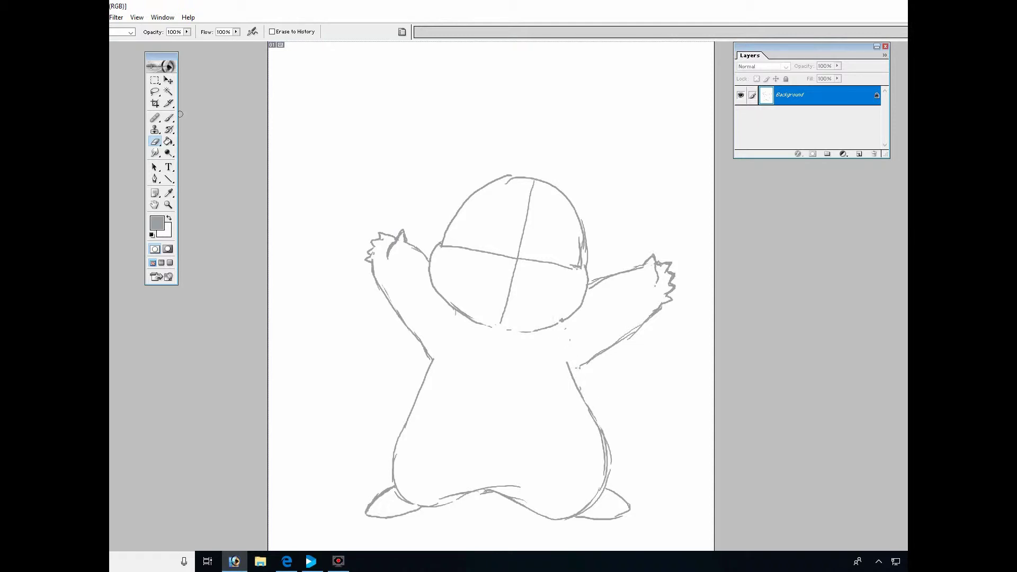
Redraw the right side of the body in one bolder line and join it to the underside of the right arm.
{"action": "left_click", "coordinate": [169, 118]}
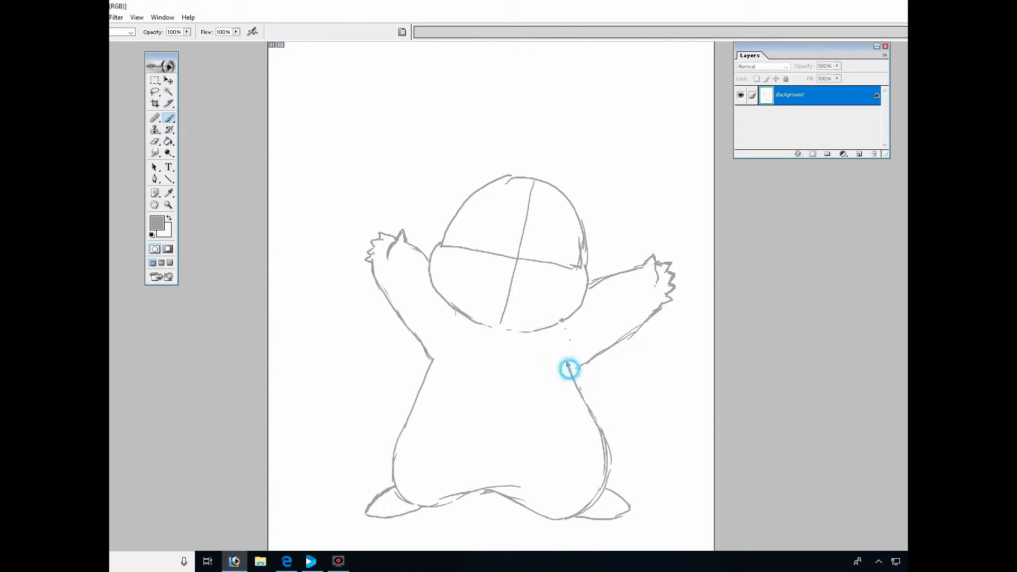
{"action": "mouse_move", "coordinate": [568, 357]}
{"action": "left_mouse_down"}
{"action": "mouse_move", "coordinate": [606, 443]}
{"action": "mouse_move", "coordinate": [596, 493]}
{"action": "left_mouse_up"}
{"action": "left_click", "coordinate": [570, 370]}
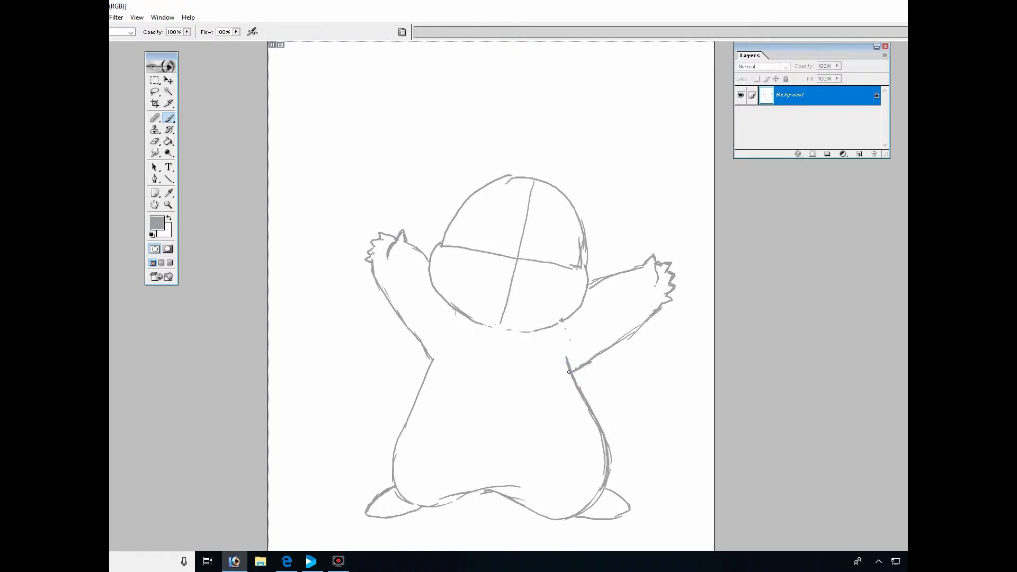
{"action": "left_click", "coordinate": [570, 368]}
Erase the stray marks below the right cheek and the middle section of the chin line.
{"action": "left_click", "coordinate": [155, 141]}
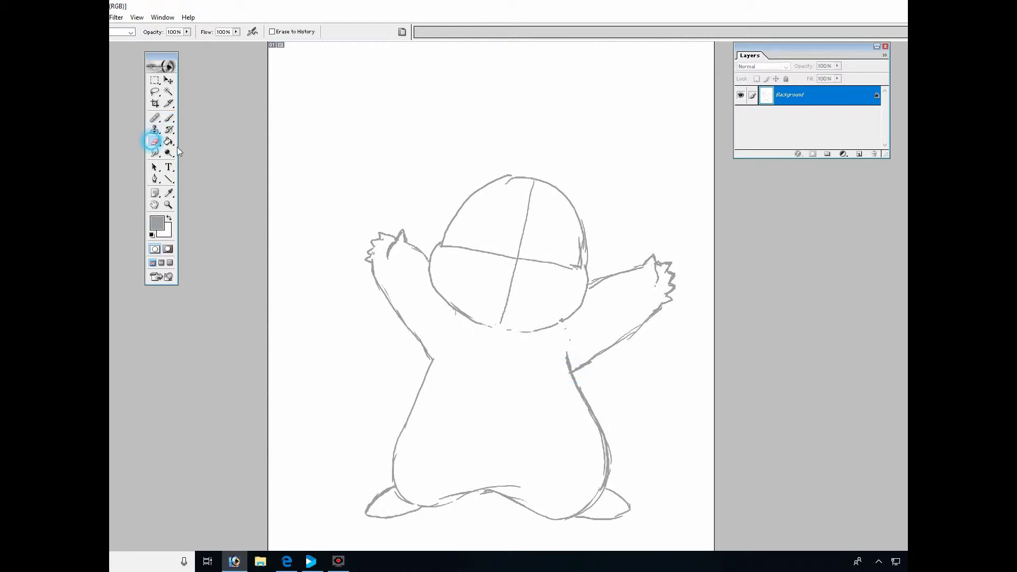
{"action": "left_click", "coordinate": [563, 327]}
{"action": "mouse_move", "coordinate": [461, 302]}
{"action": "left_mouse_down"}
{"action": "mouse_move", "coordinate": [480, 323]}
{"action": "mouse_move", "coordinate": [543, 327]}
{"action": "left_mouse_up"}
{"action": "left_click", "coordinate": [511, 330]}
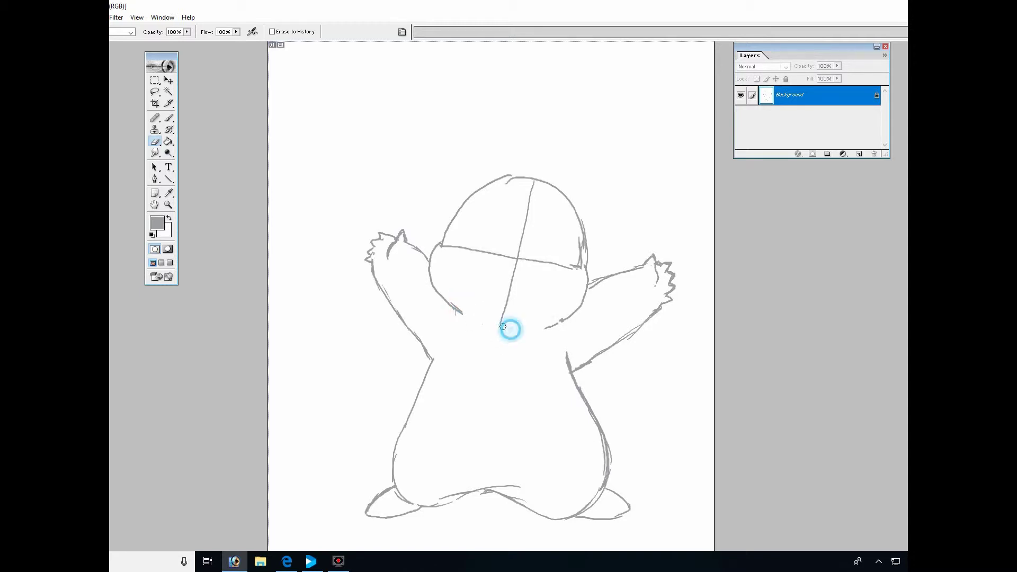
Thicken the outlines of both cheeks with the Brush down toward the chin.
{"action": "left_click", "coordinate": [169, 117]}
{"action": "left_click", "coordinate": [443, 242]}
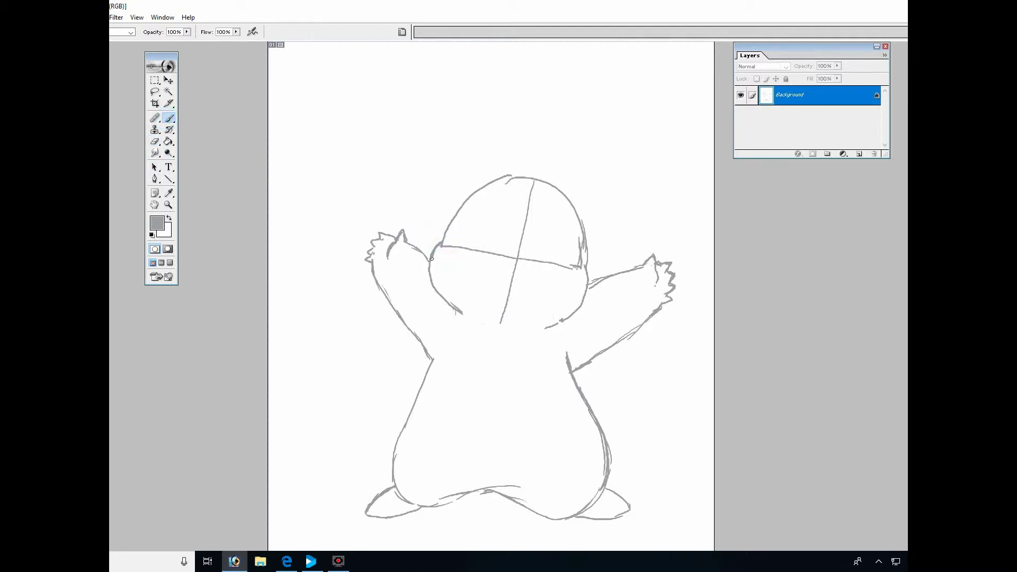
{"action": "left_click_drag", "start_coordinate": [432, 259], "coordinate": [433, 280]}
{"action": "left_click", "coordinate": [585, 267]}
{"action": "left_click_drag", "start_coordinate": [585, 297], "coordinate": [538, 331]}
Add toe lines to both feet, reinforce their outlines, and erase the body line overlapping the left foot.
{"action": "left_click_drag", "start_coordinate": [387, 509], "coordinate": [371, 506]}
{"action": "mouse_move", "coordinate": [603, 504]}
{"action": "left_mouse_down"}
{"action": "mouse_move", "coordinate": [614, 499]}
{"action": "mouse_move", "coordinate": [628, 507]}
{"action": "mouse_move", "coordinate": [603, 488]}
{"action": "mouse_move", "coordinate": [624, 502]}
{"action": "mouse_move", "coordinate": [607, 520]}
{"action": "left_mouse_up"}
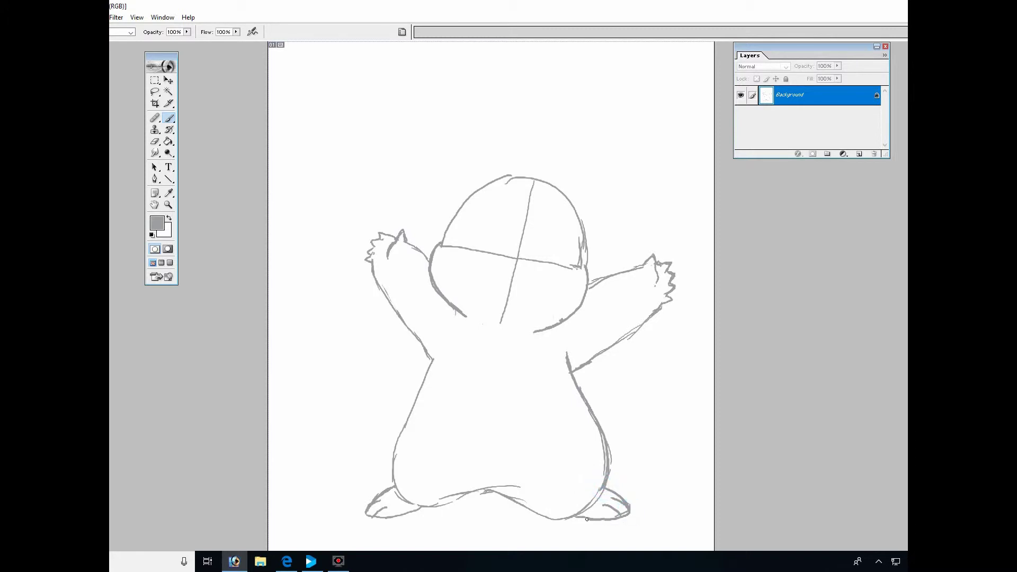
{"action": "mouse_move", "coordinate": [419, 503]}
{"action": "left_mouse_down"}
{"action": "mouse_move", "coordinate": [365, 511]}
{"action": "mouse_move", "coordinate": [394, 490]}
{"action": "left_mouse_up"}
{"action": "left_click", "coordinate": [365, 511]}
{"action": "left_click", "coordinate": [155, 141]}
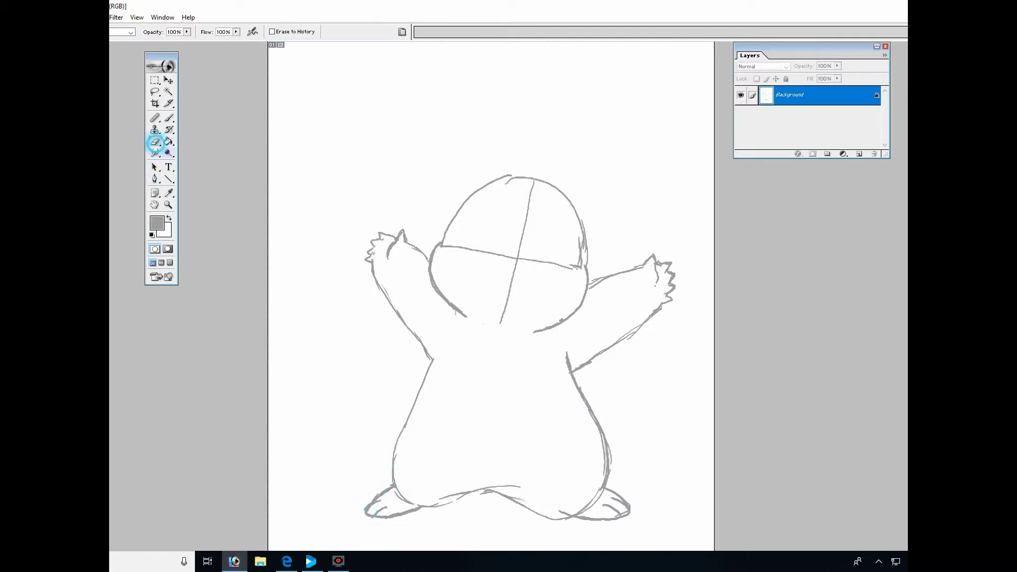
{"action": "left_click", "coordinate": [396, 492]}
Draw a small filled nose where the two guide lines cross on the face.
{"action": "left_click", "coordinate": [169, 119]}
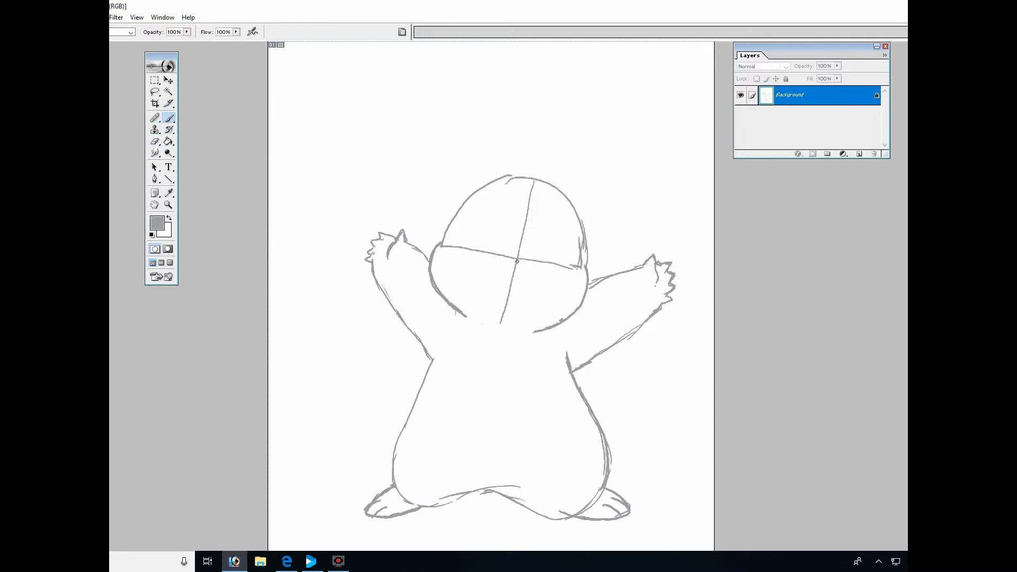
{"action": "left_click", "coordinate": [519, 261]}
{"action": "left_click", "coordinate": [518, 261]}
{"action": "left_click", "coordinate": [519, 261]}
Close the outline at the top of the head and erase the doubled lines along the head's right side.
{"action": "left_click_drag", "start_coordinate": [511, 175], "coordinate": [519, 175]}
{"action": "left_click", "coordinate": [154, 141]}
{"action": "left_click_drag", "start_coordinate": [576, 236], "coordinate": [581, 249]}
{"action": "left_click", "coordinate": [578, 263]}
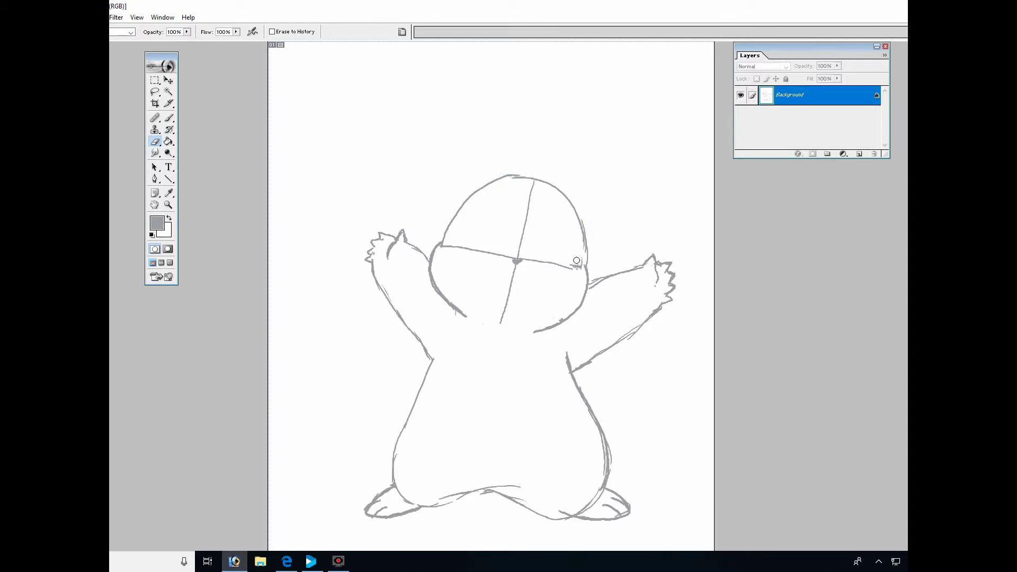
Draw two large oval eyes above the horizontal guide line, one on each side of the vertical guide.
{"action": "left_click", "coordinate": [169, 117]}
{"action": "left_click", "coordinate": [522, 230]}
{"action": "mouse_move", "coordinate": [479, 247]}
{"action": "left_mouse_down"}
{"action": "mouse_move", "coordinate": [473, 224]}
{"action": "mouse_move", "coordinate": [497, 213]}
{"action": "mouse_move", "coordinate": [505, 231]}
{"action": "left_mouse_up"}
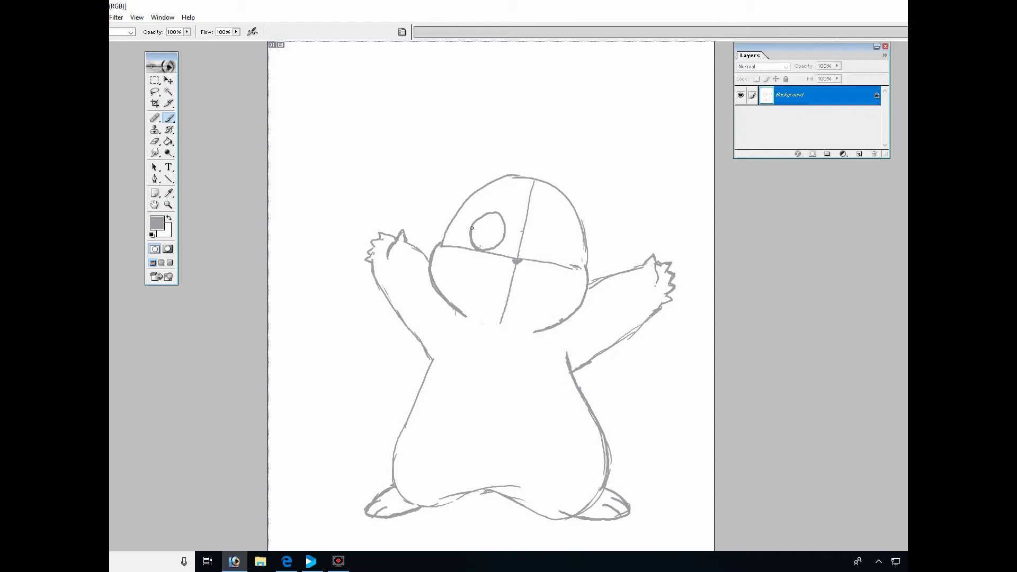
{"action": "mouse_move", "coordinate": [546, 259]}
{"action": "left_mouse_down"}
{"action": "mouse_move", "coordinate": [540, 237]}
{"action": "mouse_move", "coordinate": [563, 222]}
{"action": "left_mouse_up"}
{"action": "left_click_drag", "start_coordinate": [560, 217], "coordinate": [572, 229]}
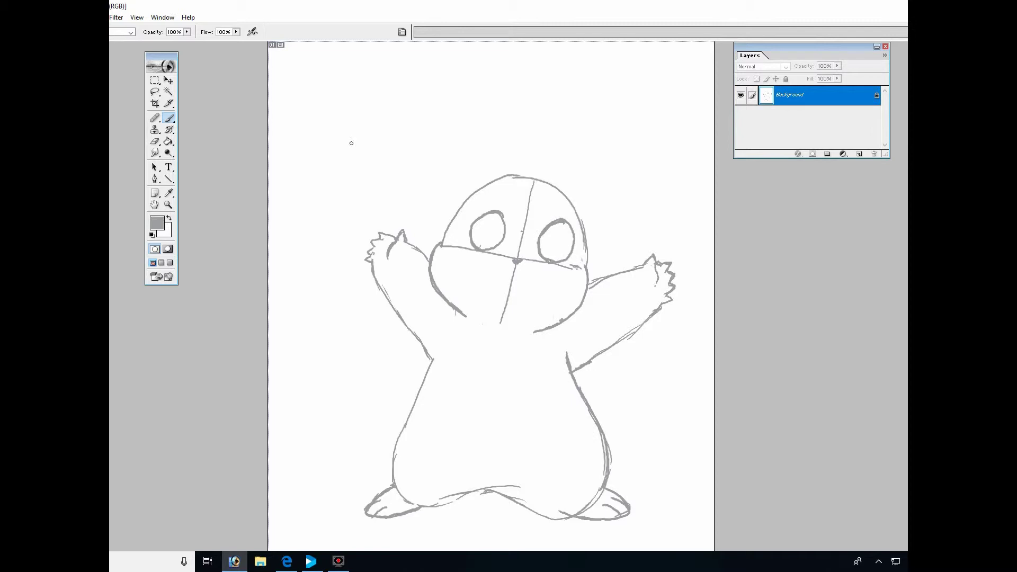
Clean up and redraw the top of the right eye's outline, and draw a small highlight circle inside each eye.
{"action": "left_click", "coordinate": [155, 142]}
{"action": "left_click_drag", "start_coordinate": [557, 223], "coordinate": [556, 216]}
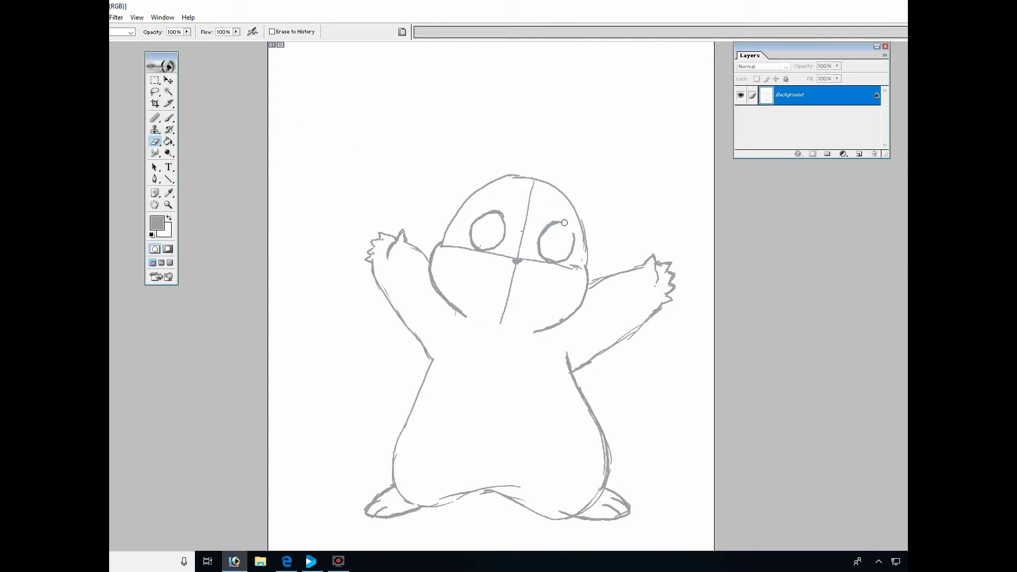
{"action": "left_click", "coordinate": [169, 117]}
{"action": "left_click_drag", "start_coordinate": [560, 221], "coordinate": [565, 224]}
{"action": "left_click_drag", "start_coordinate": [494, 213], "coordinate": [498, 230]}
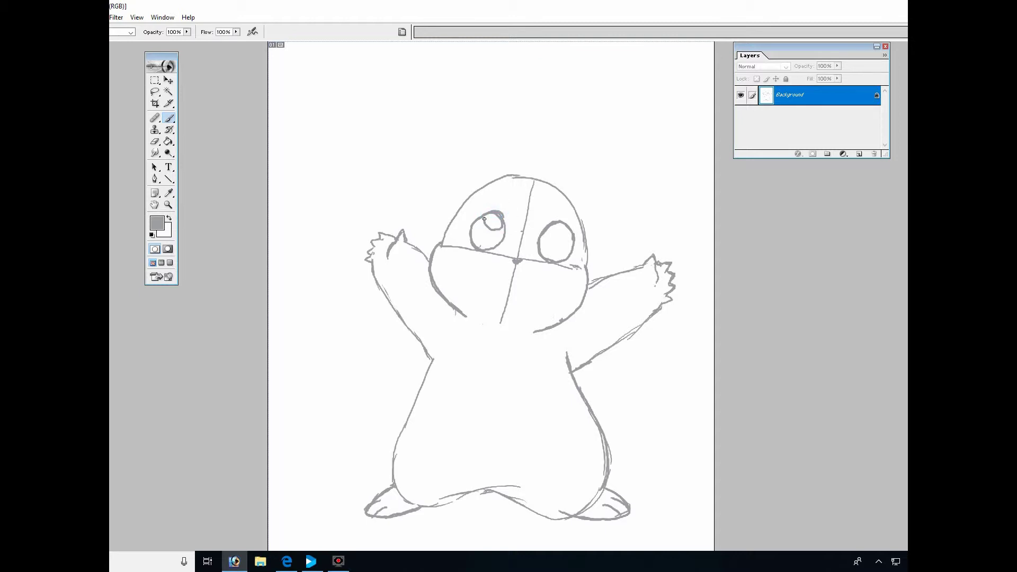
{"action": "left_click", "coordinate": [566, 228]}
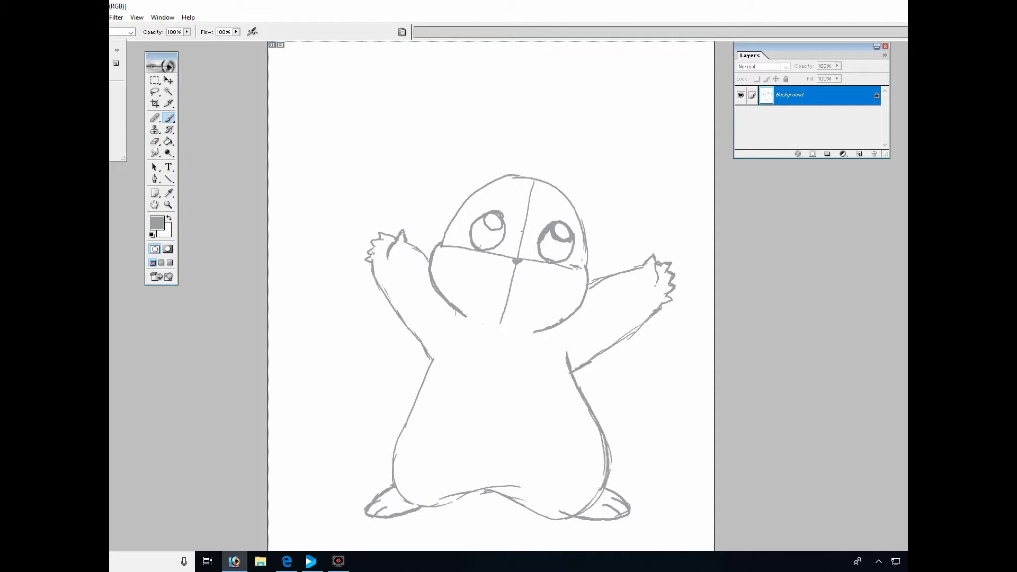
Fill both eyes with gray around their highlight circles.
{"action": "mouse_move", "coordinate": [483, 218]}
{"action": "left_mouse_down"}
{"action": "mouse_move", "coordinate": [493, 237]}
{"action": "mouse_move", "coordinate": [504, 227]}
{"action": "mouse_move", "coordinate": [501, 239]}
{"action": "mouse_move", "coordinate": [484, 239]}
{"action": "mouse_move", "coordinate": [479, 222]}
{"action": "mouse_move", "coordinate": [475, 234]}
{"action": "mouse_move", "coordinate": [488, 212]}
{"action": "mouse_move", "coordinate": [500, 226]}
{"action": "mouse_move", "coordinate": [490, 228]}
{"action": "mouse_move", "coordinate": [497, 216]}
{"action": "left_mouse_up"}
{"action": "mouse_move", "coordinate": [560, 225]}
{"action": "left_mouse_down"}
{"action": "mouse_move", "coordinate": [549, 236]}
{"action": "mouse_move", "coordinate": [568, 229]}
{"action": "mouse_move", "coordinate": [562, 238]}
{"action": "mouse_move", "coordinate": [558, 221]}
{"action": "mouse_move", "coordinate": [548, 235]}
{"action": "mouse_move", "coordinate": [571, 238]}
{"action": "mouse_move", "coordinate": [570, 250]}
{"action": "mouse_move", "coordinate": [543, 257]}
{"action": "mouse_move", "coordinate": [540, 245]}
{"action": "mouse_move", "coordinate": [551, 259]}
{"action": "mouse_move", "coordinate": [546, 244]}
{"action": "mouse_move", "coordinate": [567, 253]}
{"action": "left_mouse_up"}
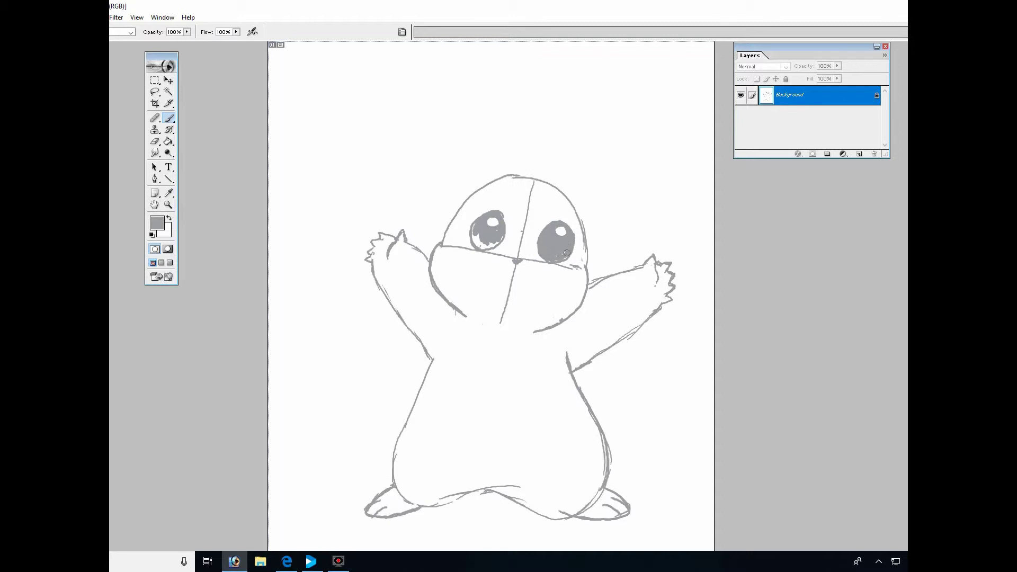
{"action": "mouse_move", "coordinate": [477, 225]}
{"action": "left_mouse_down"}
{"action": "mouse_move", "coordinate": [469, 231]}
{"action": "mouse_move", "coordinate": [490, 248]}
{"action": "mouse_move", "coordinate": [478, 234]}
{"action": "left_mouse_up"}
Enlarge and round off the white highlights in both eyes with the eraser, and touch up the left eye's gray fill.
{"action": "left_click", "coordinate": [154, 142]}
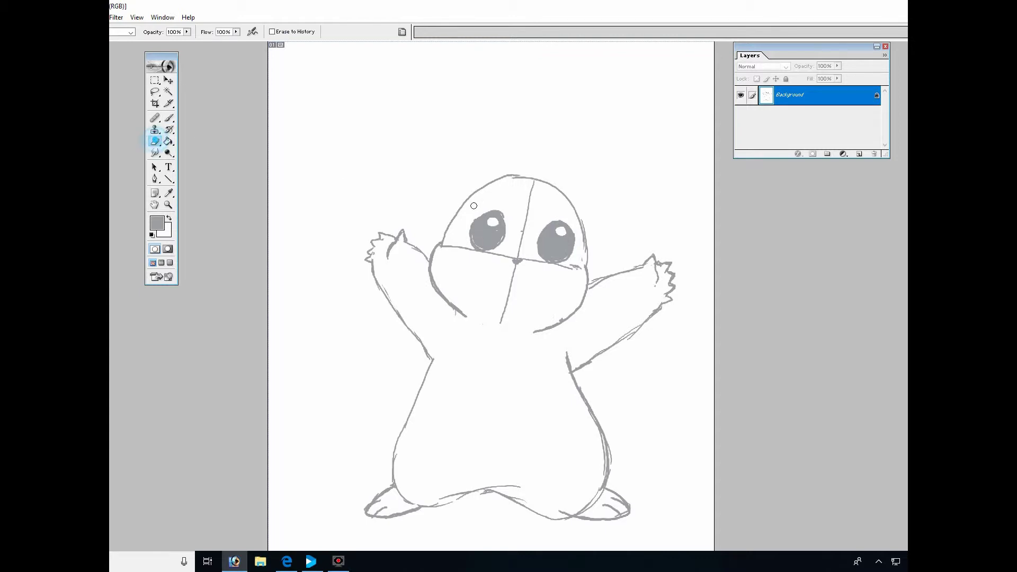
{"action": "mouse_move", "coordinate": [501, 212]}
{"action": "left_mouse_down"}
{"action": "mouse_move", "coordinate": [479, 216]}
{"action": "mouse_move", "coordinate": [491, 227]}
{"action": "left_mouse_up"}
{"action": "left_click", "coordinate": [557, 227]}
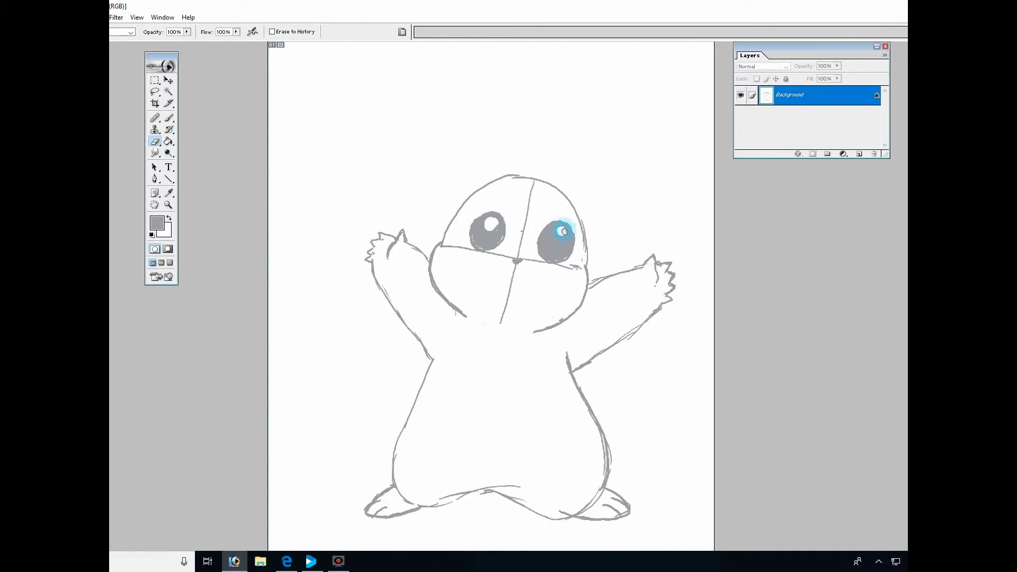
{"action": "mouse_move", "coordinate": [557, 227]}
{"action": "left_mouse_down"}
{"action": "mouse_move", "coordinate": [560, 237]}
{"action": "mouse_move", "coordinate": [561, 228]}
{"action": "left_mouse_up"}
{"action": "left_click", "coordinate": [493, 226]}
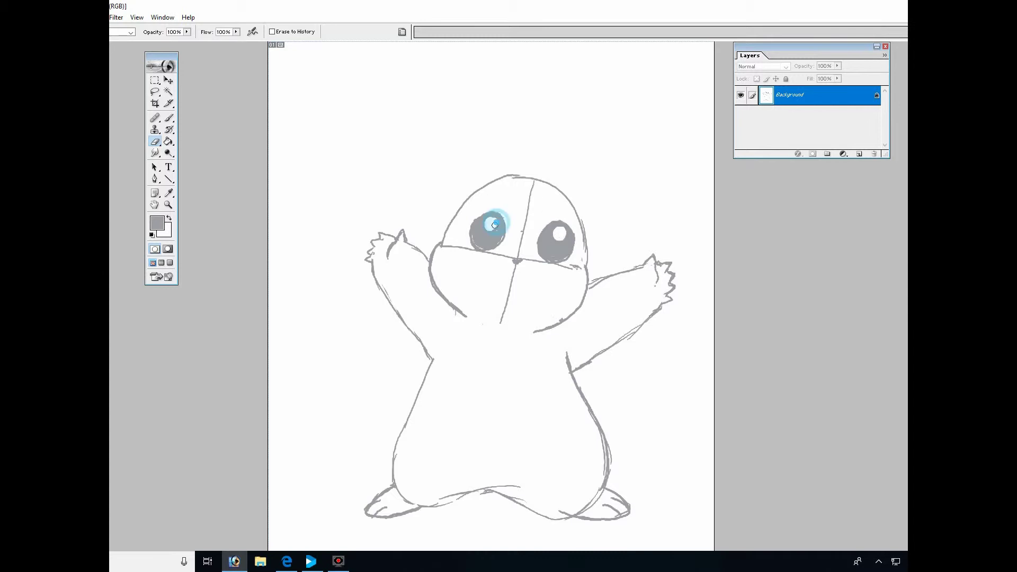
{"action": "left_click", "coordinate": [494, 224]}
{"action": "left_click", "coordinate": [169, 118]}
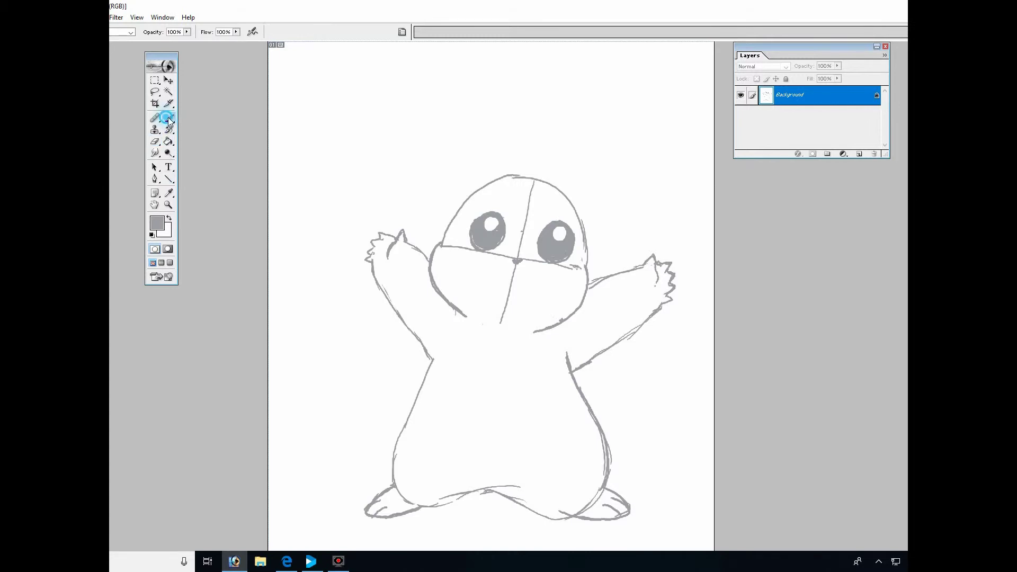
{"action": "left_click", "coordinate": [472, 234]}
{"action": "left_click", "coordinate": [501, 234]}
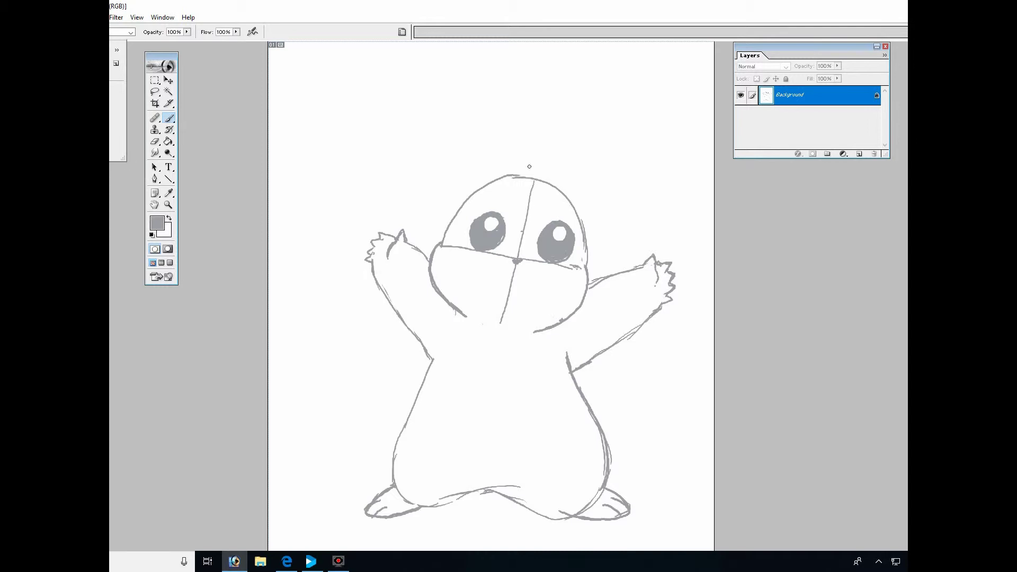
Draw a smile below the nose from two curved strokes meeting at the vertical guide line.
{"action": "left_click", "coordinate": [514, 272]}
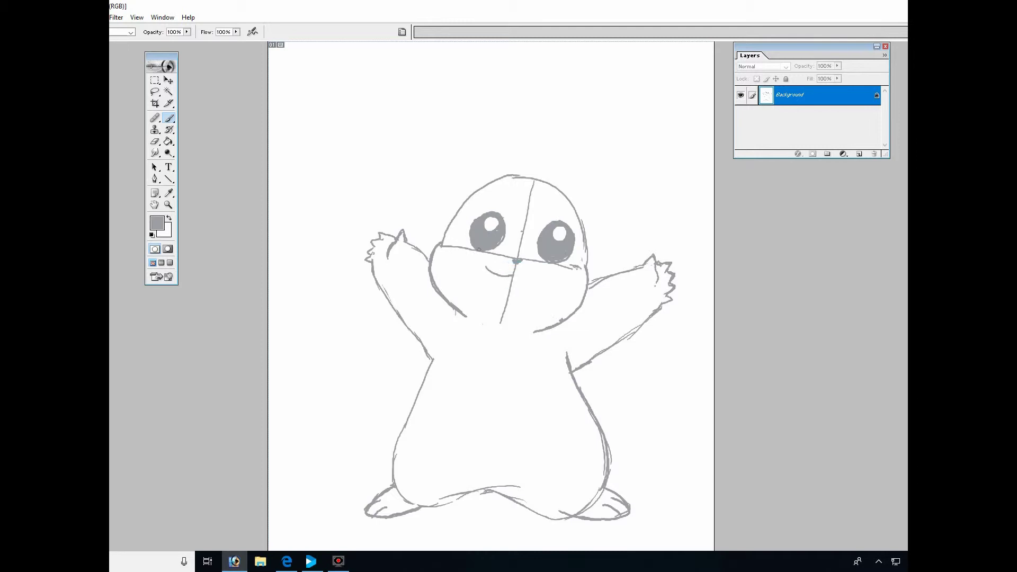
{"action": "left_click", "coordinate": [479, 249]}
{"action": "left_click_drag", "start_coordinate": [512, 273], "coordinate": [522, 278]}
{"action": "left_click", "coordinate": [512, 273]}
{"action": "left_click", "coordinate": [513, 276]}
Erase the right half of the smile and redraw it as a curve meeting the left half beneath the nose.
{"action": "left_click", "coordinate": [155, 141]}
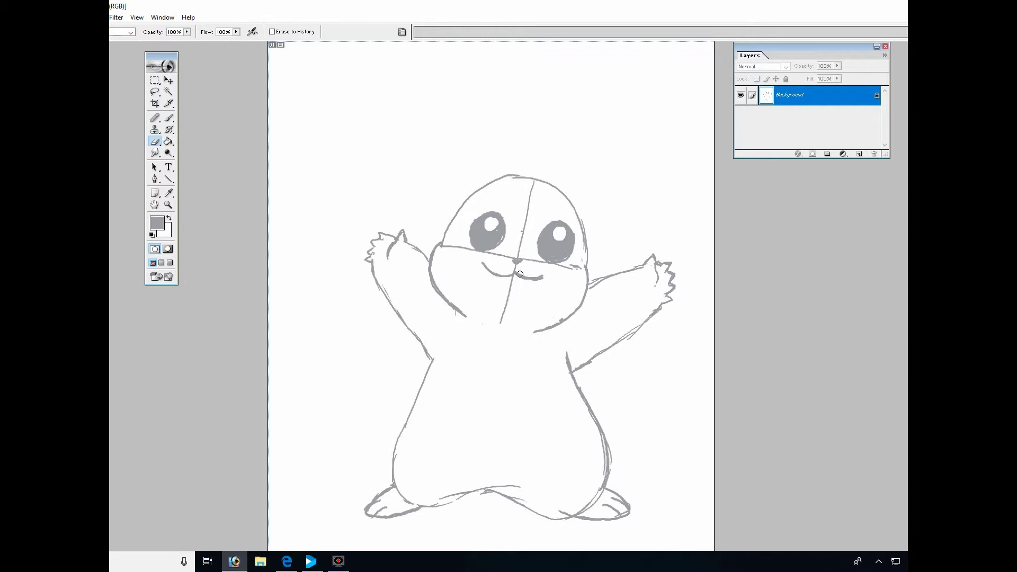
{"action": "left_click_drag", "start_coordinate": [519, 271], "coordinate": [544, 272]}
{"action": "left_click", "coordinate": [521, 276]}
{"action": "left_click_drag", "start_coordinate": [501, 266], "coordinate": [521, 276]}
{"action": "left_click", "coordinate": [169, 118]}
{"action": "left_click_drag", "start_coordinate": [514, 272], "coordinate": [530, 282]}
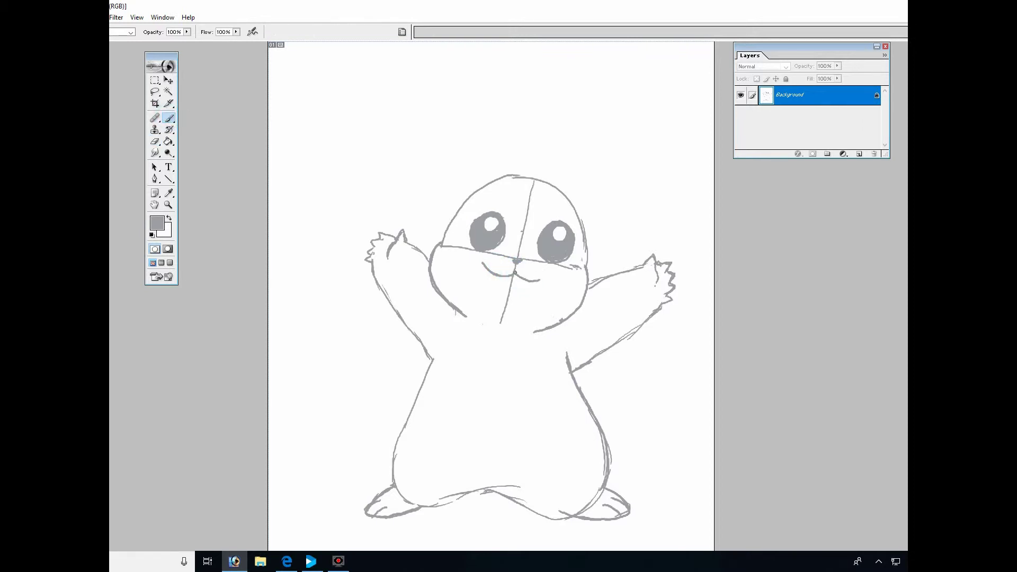
{"action": "left_click", "coordinate": [515, 271]}
{"action": "left_click", "coordinate": [512, 271]}
Draw a tapered open mouth below the smile and erase the excess line thickness along the smile's upper edge.
{"action": "mouse_move", "coordinate": [488, 274]}
{"action": "left_mouse_down"}
{"action": "mouse_move", "coordinate": [497, 317]}
{"action": "mouse_move", "coordinate": [522, 313]}
{"action": "mouse_move", "coordinate": [536, 282]}
{"action": "mouse_move", "coordinate": [519, 315]}
{"action": "left_mouse_up"}
{"action": "left_click_drag", "start_coordinate": [517, 271], "coordinate": [525, 278]}
{"action": "left_click", "coordinate": [155, 141]}
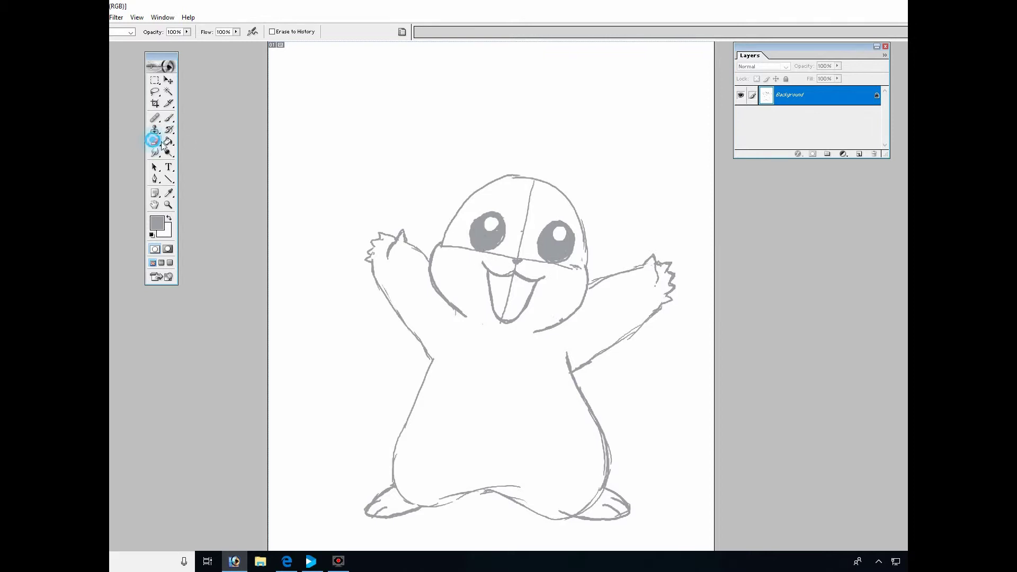
{"action": "left_click", "coordinate": [507, 271]}
{"action": "left_click", "coordinate": [520, 271]}
{"action": "left_click", "coordinate": [514, 267]}
{"action": "left_click", "coordinate": [498, 270]}
Outline a rounded tongue inside the open mouth and fill the area above it with gray.
{"action": "left_click", "coordinate": [169, 118]}
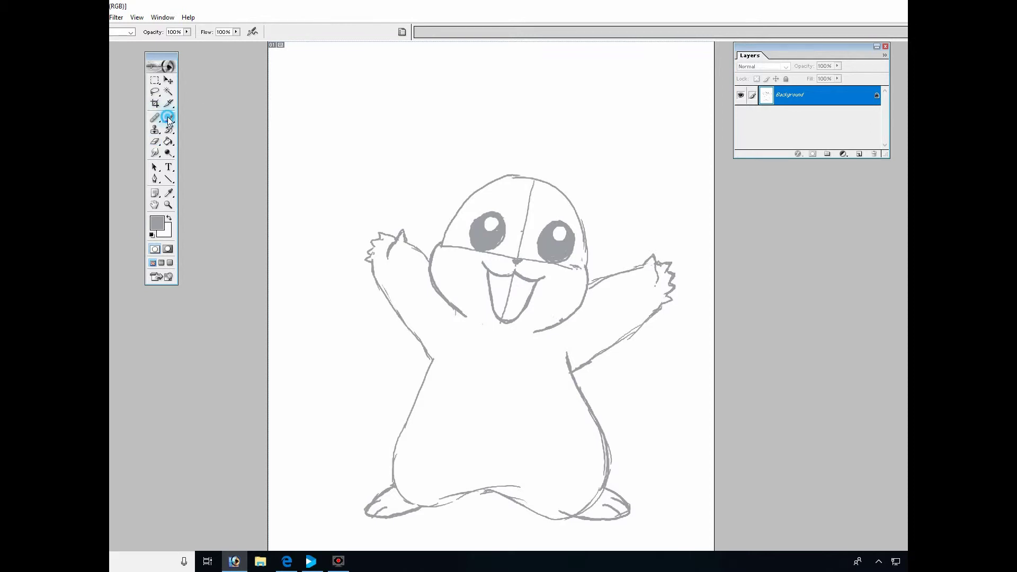
{"action": "left_click", "coordinate": [526, 296]}
{"action": "left_click_drag", "start_coordinate": [490, 274], "coordinate": [530, 292]}
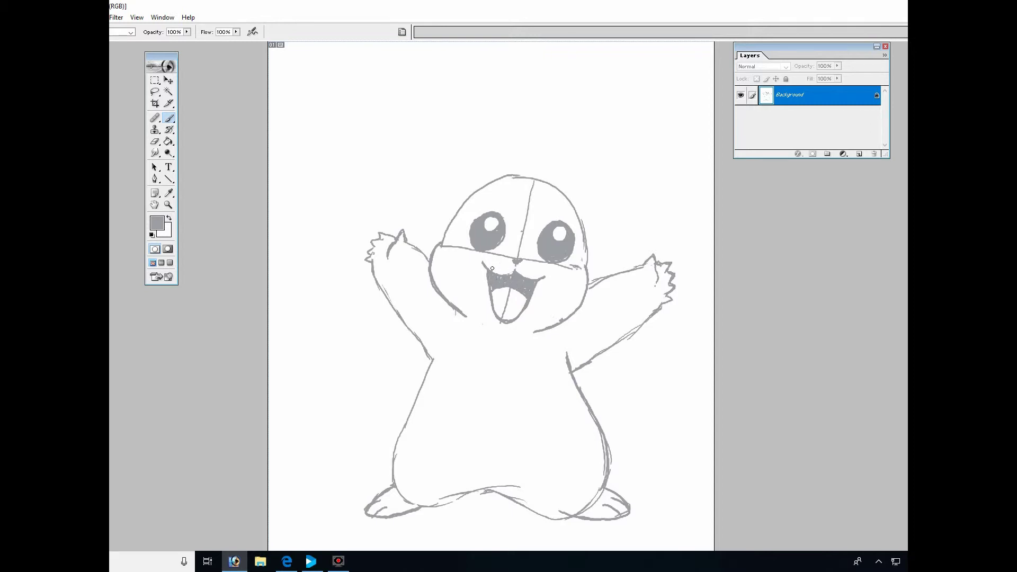
Erase the vertical and horizontal guide lines from the tongue, below the nose and across the face.
{"action": "key", "text": "e"}
{"action": "left_click_drag", "start_coordinate": [504, 316], "coordinate": [509, 296]}
{"action": "left_click", "coordinate": [498, 324]}
{"action": "left_click", "coordinate": [515, 266]}
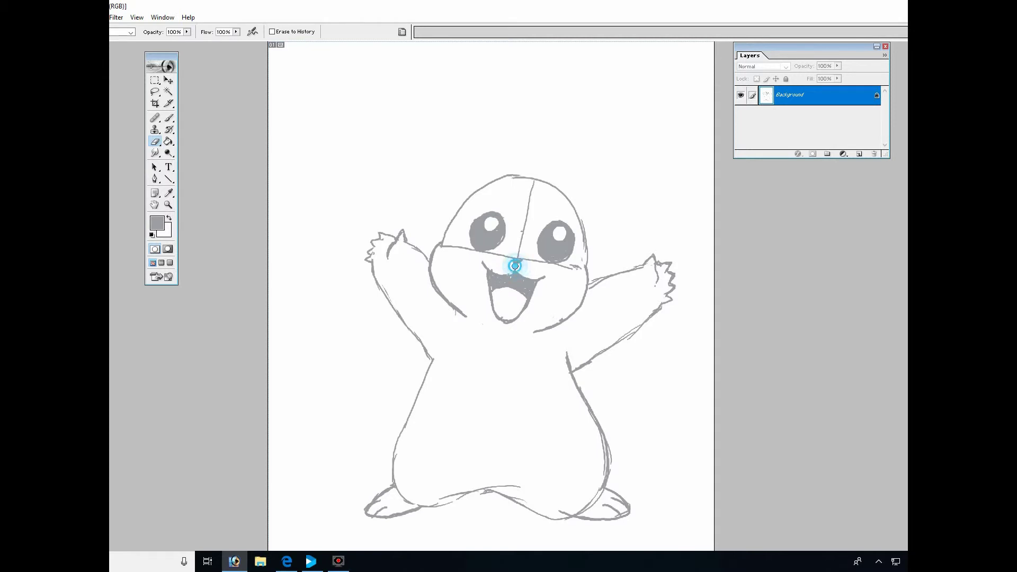
{"action": "mouse_move", "coordinate": [518, 251]}
{"action": "left_mouse_down"}
{"action": "mouse_move", "coordinate": [535, 187]}
{"action": "mouse_move", "coordinate": [524, 232]}
{"action": "mouse_move", "coordinate": [530, 196]}
{"action": "left_mouse_up"}
{"action": "mouse_move", "coordinate": [515, 251]}
{"action": "left_mouse_down"}
{"action": "mouse_move", "coordinate": [493, 259]}
{"action": "mouse_move", "coordinate": [447, 245]}
{"action": "left_mouse_up"}
{"action": "mouse_move", "coordinate": [529, 257]}
{"action": "left_mouse_down"}
{"action": "mouse_move", "coordinate": [580, 265]}
{"action": "mouse_move", "coordinate": [562, 271]}
{"action": "mouse_move", "coordinate": [555, 257]}
{"action": "mouse_move", "coordinate": [571, 267]}
{"action": "mouse_move", "coordinate": [554, 257]}
{"action": "left_mouse_up"}
Mend the head's left outline and draw an oval cheek patch on each side of the face.
{"action": "left_click", "coordinate": [169, 117]}
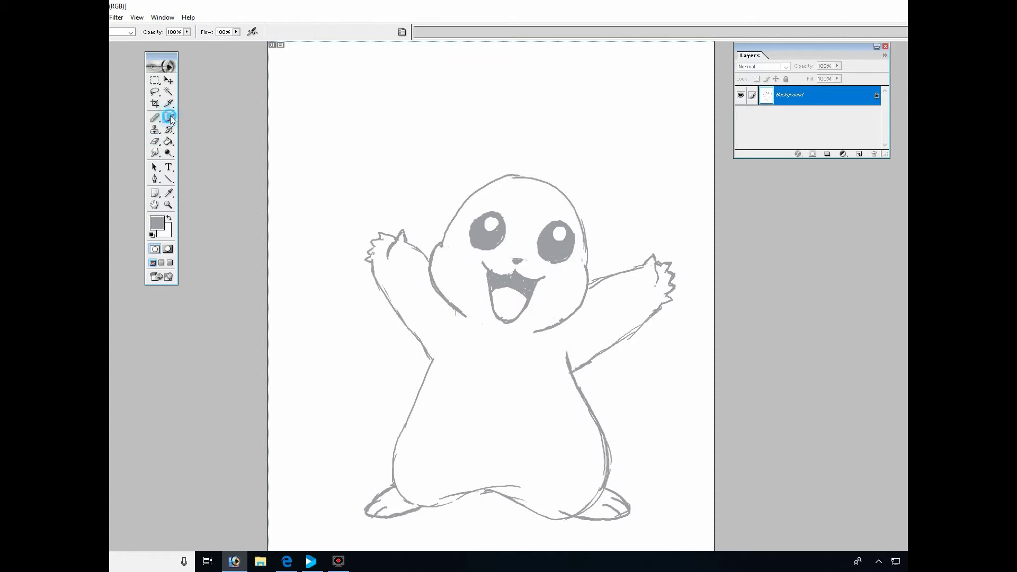
{"action": "left_click_drag", "start_coordinate": [445, 245], "coordinate": [441, 250]}
{"action": "left_click", "coordinate": [155, 142]}
{"action": "left_click", "coordinate": [169, 117]}
{"action": "mouse_move", "coordinate": [431, 265]}
{"action": "left_mouse_down"}
{"action": "mouse_move", "coordinate": [444, 242]}
{"action": "mouse_move", "coordinate": [456, 246]}
{"action": "mouse_move", "coordinate": [461, 292]}
{"action": "left_mouse_up"}
{"action": "left_click_drag", "start_coordinate": [445, 235], "coordinate": [471, 196]}
{"action": "mouse_move", "coordinate": [586, 271]}
{"action": "left_mouse_down"}
{"action": "mouse_move", "coordinate": [566, 279]}
{"action": "mouse_move", "coordinate": [552, 319]}
{"action": "left_mouse_up"}
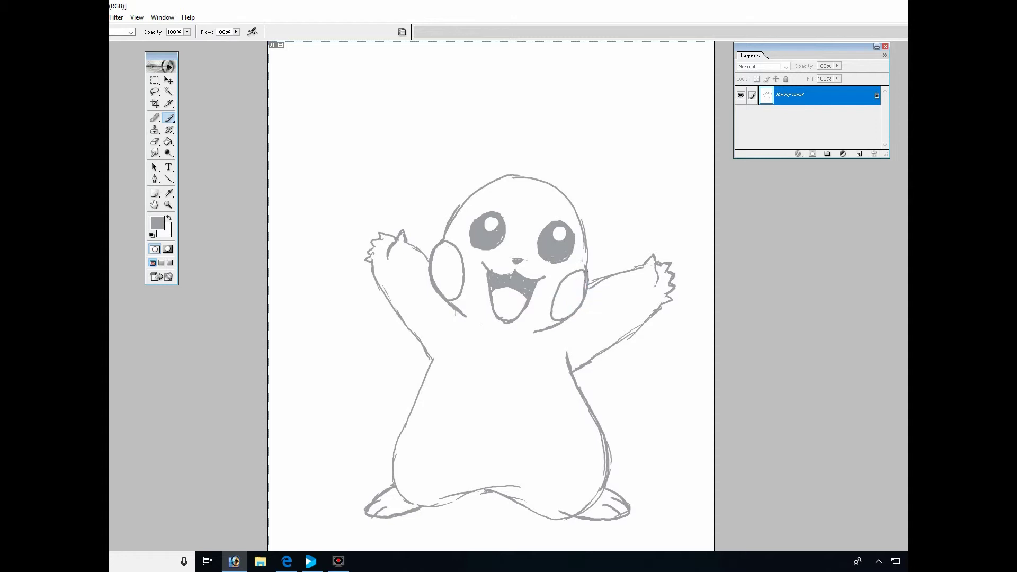
{"action": "left_click_drag", "start_coordinate": [569, 271], "coordinate": [550, 316]}
Draw a tall, narrow upright ear on the head's upper left, erasing and redrawing its tip and left edge.
{"action": "mouse_move", "coordinate": [484, 186]}
{"action": "left_mouse_down"}
{"action": "mouse_move", "coordinate": [493, 95]}
{"action": "mouse_move", "coordinate": [467, 49]}
{"action": "mouse_move", "coordinate": [443, 114]}
{"action": "mouse_move", "coordinate": [456, 198]}
{"action": "left_mouse_up"}
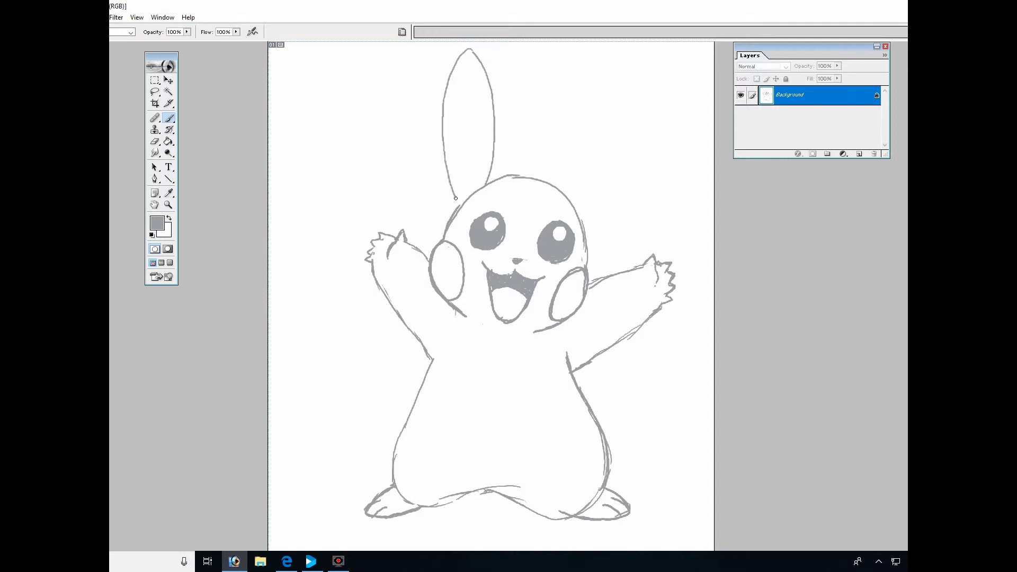
{"action": "mouse_move", "coordinate": [452, 49]}
{"action": "left_mouse_down"}
{"action": "mouse_move", "coordinate": [423, 106]}
{"action": "mouse_move", "coordinate": [427, 161]}
{"action": "mouse_move", "coordinate": [448, 199]}
{"action": "mouse_move", "coordinate": [420, 239]}
{"action": "mouse_move", "coordinate": [416, 274]}
{"action": "mouse_move", "coordinate": [448, 318]}
{"action": "left_mouse_up"}
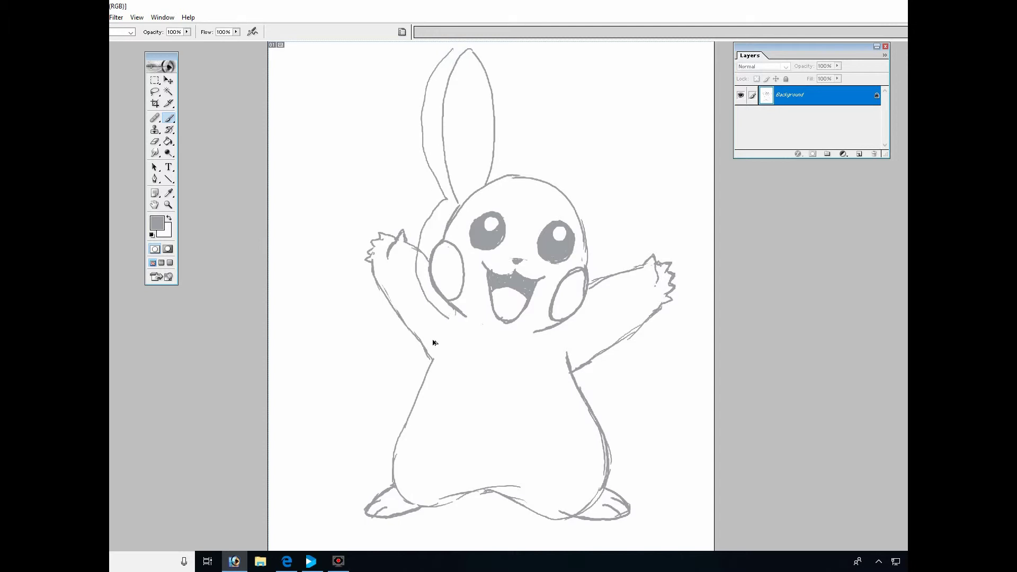
{"action": "key", "text": "ctrl+z"}
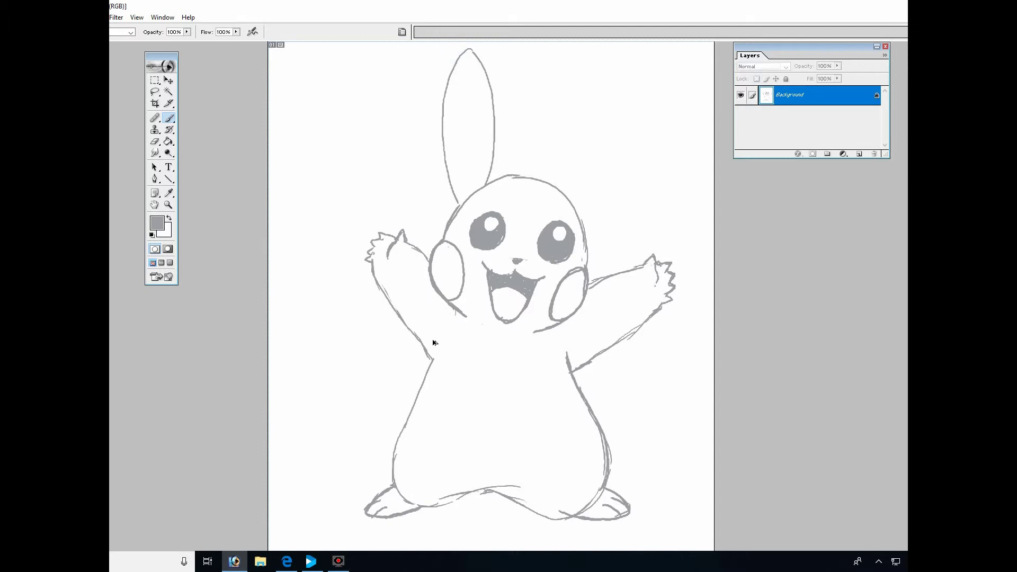
{"action": "left_click", "coordinate": [155, 141]}
{"action": "mouse_move", "coordinate": [456, 202]}
{"action": "left_mouse_down"}
{"action": "mouse_move", "coordinate": [438, 95]}
{"action": "mouse_move", "coordinate": [454, 192]}
{"action": "mouse_move", "coordinate": [450, 81]}
{"action": "mouse_move", "coordinate": [470, 47]}
{"action": "mouse_move", "coordinate": [448, 122]}
{"action": "mouse_move", "coordinate": [446, 178]}
{"action": "mouse_move", "coordinate": [458, 198]}
{"action": "mouse_move", "coordinate": [455, 118]}
{"action": "left_mouse_up"}
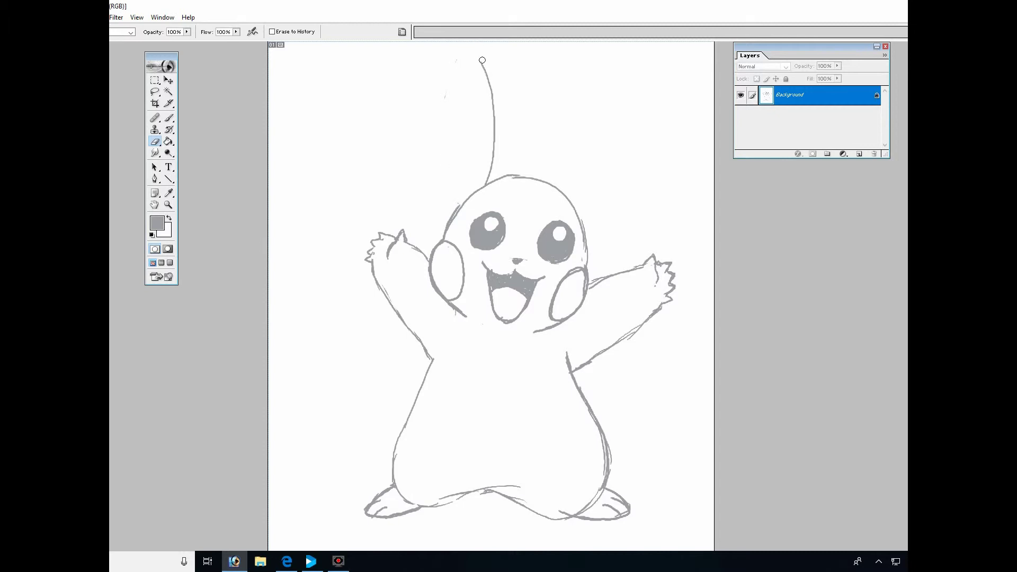
{"action": "left_click", "coordinate": [170, 117]}
{"action": "mouse_move", "coordinate": [480, 62]}
{"action": "left_mouse_down"}
{"action": "mouse_move", "coordinate": [476, 53]}
{"action": "mouse_move", "coordinate": [459, 66]}
{"action": "mouse_move", "coordinate": [450, 90]}
{"action": "mouse_move", "coordinate": [443, 161]}
{"action": "mouse_move", "coordinate": [451, 200]}
{"action": "mouse_move", "coordinate": [448, 188]}
{"action": "left_mouse_up"}
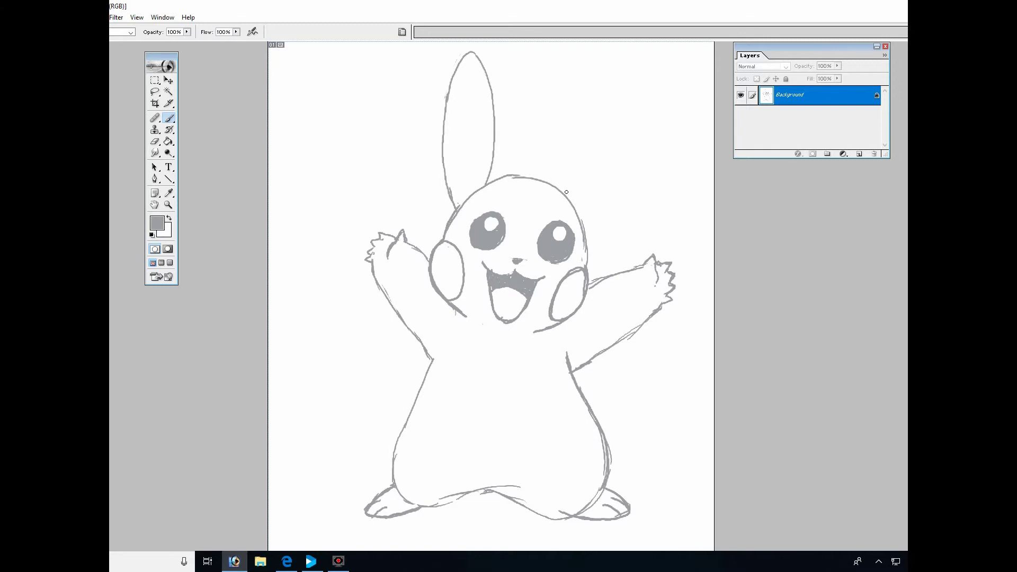
Draw a long pointed ear extending sideways from the head's upper right.
{"action": "mouse_move", "coordinate": [567, 193]}
{"action": "left_mouse_down"}
{"action": "mouse_move", "coordinate": [610, 173]}
{"action": "mouse_move", "coordinate": [684, 165]}
{"action": "left_mouse_up"}
{"action": "mouse_move", "coordinate": [580, 218]}
{"action": "left_mouse_down"}
{"action": "mouse_move", "coordinate": [625, 220]}
{"action": "mouse_move", "coordinate": [690, 201]}
{"action": "mouse_move", "coordinate": [708, 181]}
{"action": "mouse_move", "coordinate": [700, 172]}
{"action": "left_mouse_up"}
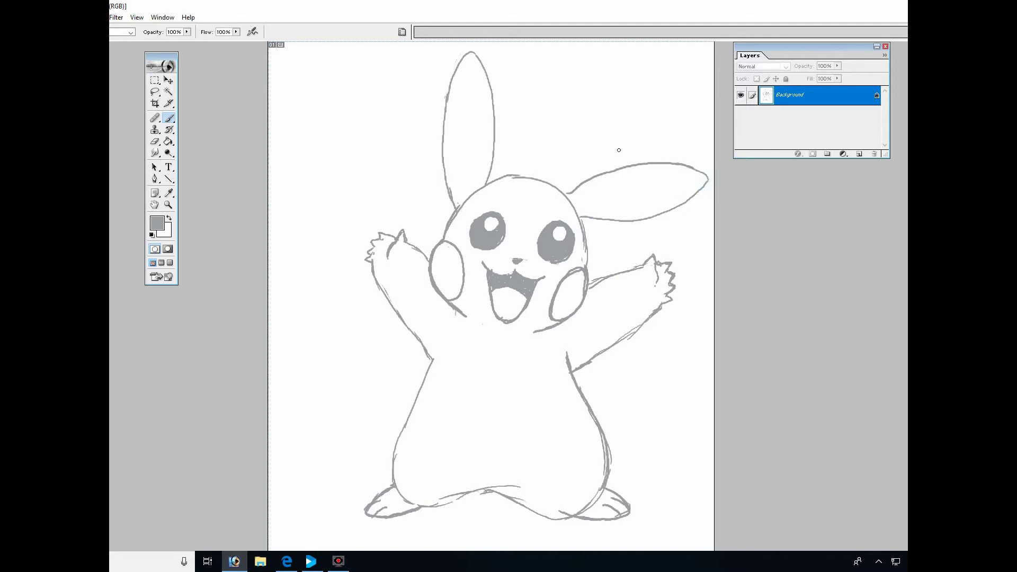
{"action": "mouse_move", "coordinate": [579, 187]}
{"action": "left_mouse_down"}
{"action": "mouse_move", "coordinate": [570, 193]}
{"action": "mouse_move", "coordinate": [576, 188]}
{"action": "left_mouse_up"}
{"action": "left_click", "coordinate": [630, 129]}
{"action": "mouse_move", "coordinate": [630, 129]}
{"action": "left_mouse_down"}
{"action": "mouse_move", "coordinate": [675, 128]}
{"action": "mouse_move", "coordinate": [653, 138]}
{"action": "left_mouse_up"}
{"action": "key", "text": "ctrl+z"}
Draw a curved dividing line across each ear and fill both ear tips with solid gray.
{"action": "left_click_drag", "start_coordinate": [492, 104], "coordinate": [443, 152]}
{"action": "left_click_drag", "start_coordinate": [648, 166], "coordinate": [626, 218]}
{"action": "left_click", "coordinate": [155, 142]}
{"action": "left_click", "coordinate": [169, 117]}
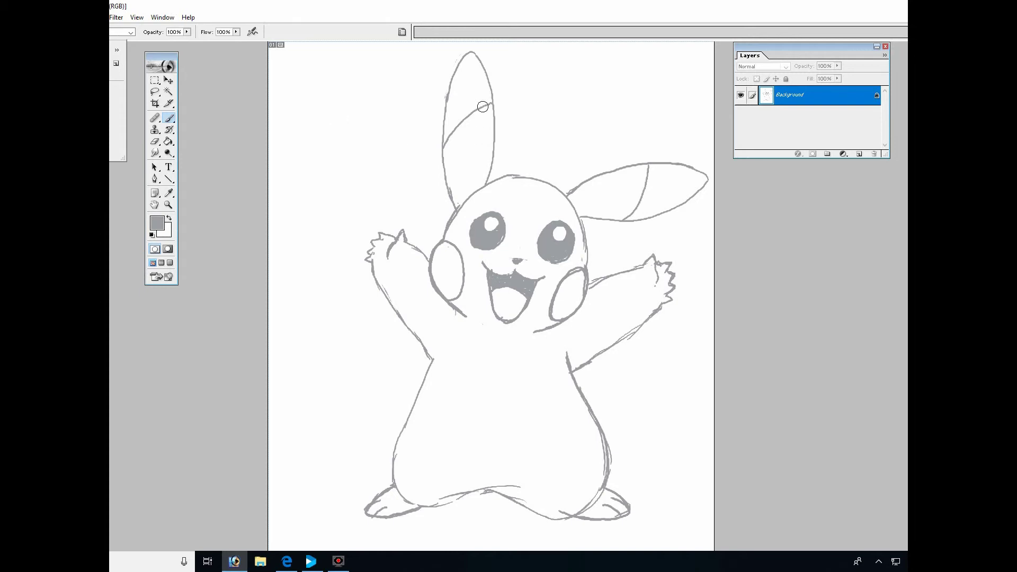
{"action": "mouse_move", "coordinate": [486, 100]}
{"action": "left_mouse_down"}
{"action": "mouse_move", "coordinate": [472, 53]}
{"action": "mouse_move", "coordinate": [447, 100]}
{"action": "mouse_move", "coordinate": [445, 142]}
{"action": "mouse_move", "coordinate": [486, 100]}
{"action": "mouse_move", "coordinate": [474, 60]}
{"action": "mouse_move", "coordinate": [480, 93]}
{"action": "mouse_move", "coordinate": [449, 126]}
{"action": "mouse_move", "coordinate": [468, 65]}
{"action": "mouse_move", "coordinate": [466, 105]}
{"action": "mouse_move", "coordinate": [470, 82]}
{"action": "mouse_move", "coordinate": [464, 107]}
{"action": "left_mouse_up"}
{"action": "mouse_move", "coordinate": [654, 167]}
{"action": "left_mouse_down"}
{"action": "mouse_move", "coordinate": [626, 218]}
{"action": "mouse_move", "coordinate": [679, 203]}
{"action": "mouse_move", "coordinate": [705, 178]}
{"action": "mouse_move", "coordinate": [653, 164]}
{"action": "mouse_move", "coordinate": [704, 176]}
{"action": "mouse_move", "coordinate": [636, 218]}
{"action": "mouse_move", "coordinate": [657, 174]}
{"action": "mouse_move", "coordinate": [642, 205]}
{"action": "mouse_move", "coordinate": [691, 186]}
{"action": "mouse_move", "coordinate": [666, 178]}
{"action": "mouse_move", "coordinate": [679, 171]}
{"action": "mouse_move", "coordinate": [663, 176]}
{"action": "mouse_move", "coordinate": [686, 176]}
{"action": "mouse_move", "coordinate": [651, 207]}
{"action": "mouse_move", "coordinate": [665, 172]}
{"action": "left_mouse_up"}
Erase the doubled line at the body's lower left, retrace the body's sides and bottom more heavily, and remove the overshooting stroke.
{"action": "left_click", "coordinate": [154, 141]}
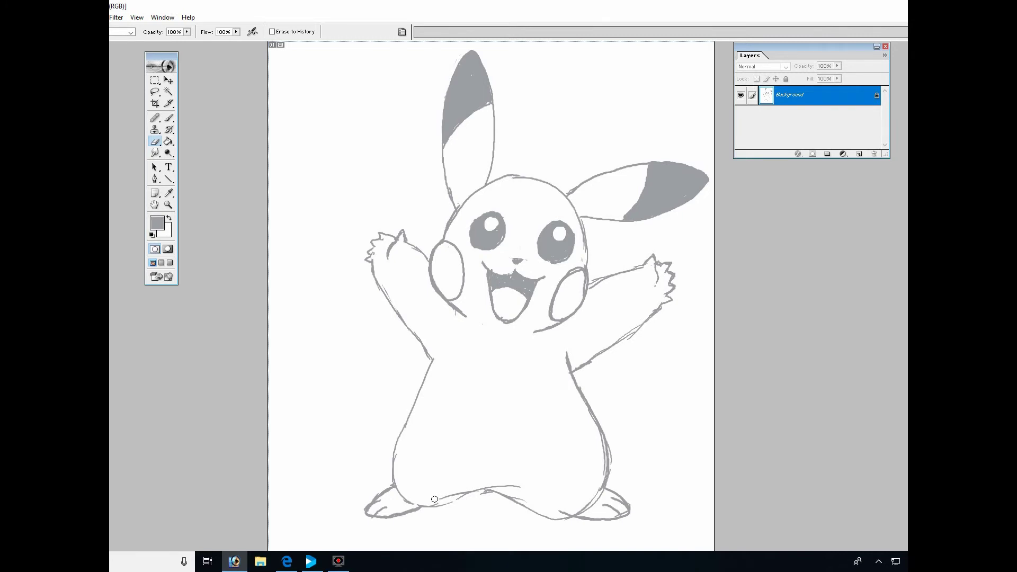
{"action": "left_click_drag", "start_coordinate": [435, 500], "coordinate": [460, 494]}
{"action": "left_click", "coordinate": [169, 118]}
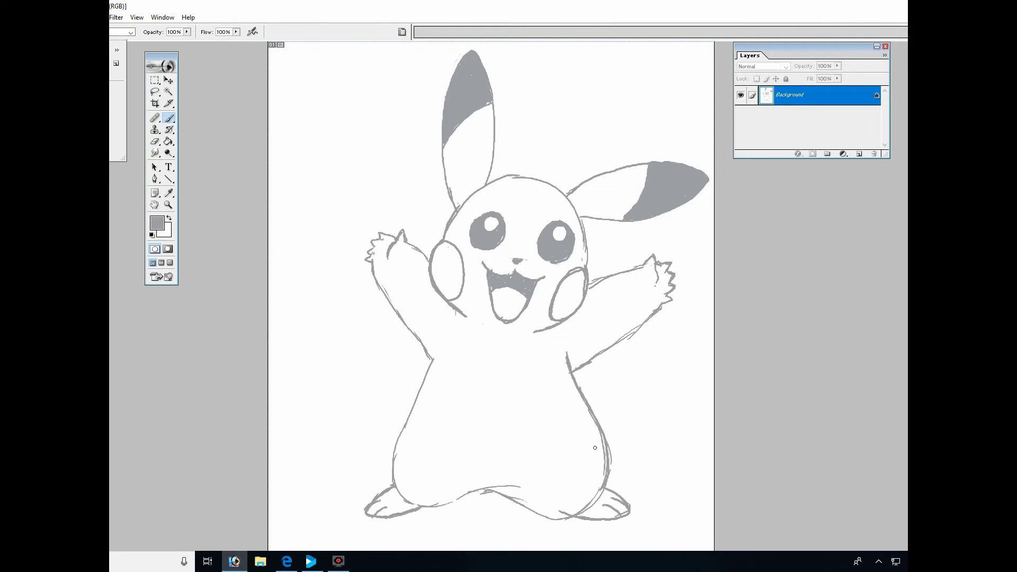
{"action": "mouse_move", "coordinate": [603, 446]}
{"action": "left_mouse_down"}
{"action": "mouse_move", "coordinate": [595, 499]}
{"action": "mouse_move", "coordinate": [557, 521]}
{"action": "mouse_move", "coordinate": [490, 489]}
{"action": "mouse_move", "coordinate": [520, 487]}
{"action": "mouse_move", "coordinate": [402, 499]}
{"action": "mouse_move", "coordinate": [389, 447]}
{"action": "left_mouse_up"}
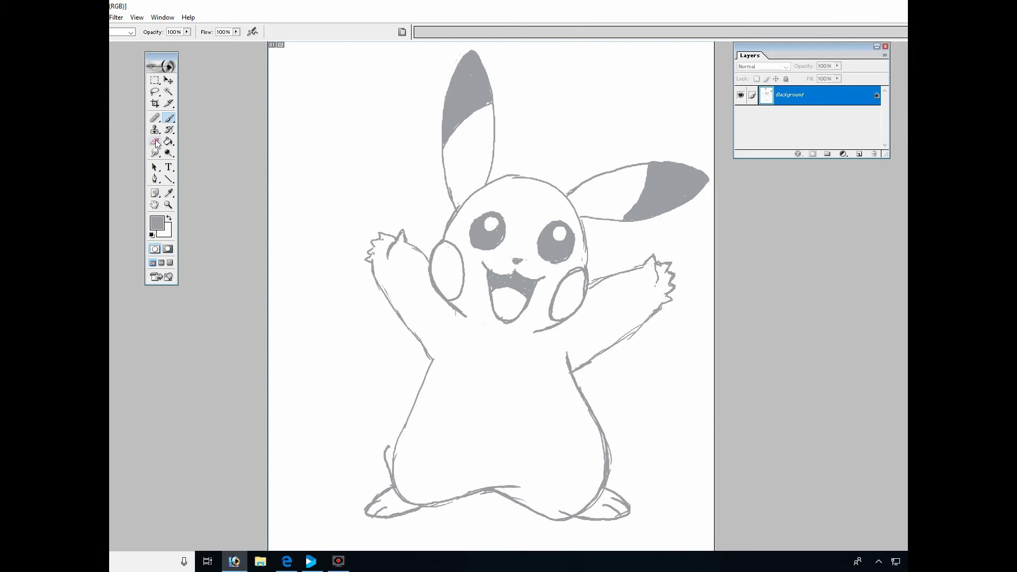
{"action": "left_click", "coordinate": [155, 142]}
{"action": "left_click", "coordinate": [387, 439]}
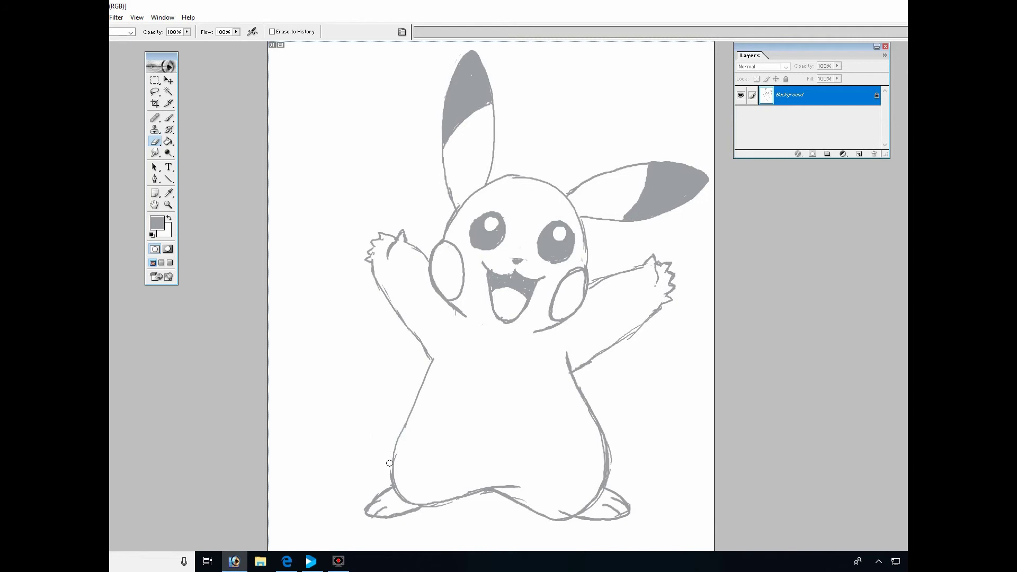
{"action": "mouse_move", "coordinate": [431, 359]}
{"action": "left_mouse_down"}
{"action": "mouse_move", "coordinate": [422, 386]}
{"action": "mouse_move", "coordinate": [432, 352]}
{"action": "mouse_move", "coordinate": [397, 449]}
{"action": "mouse_move", "coordinate": [407, 501]}
{"action": "left_mouse_up"}
{"action": "left_click", "coordinate": [169, 118]}
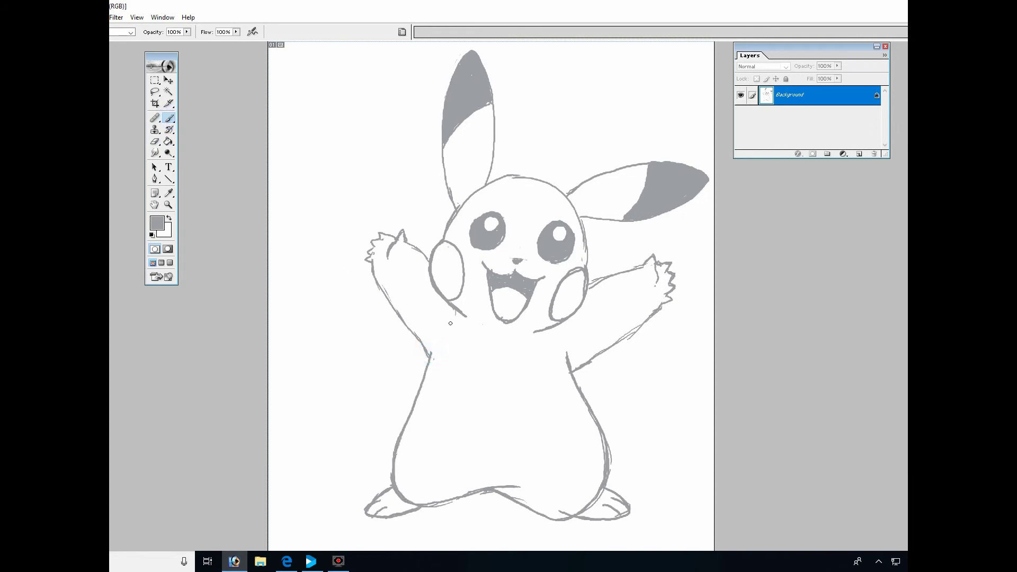
Erase the stray sketch lines around the left cheek, the right armpit and the base of the right arm.
{"action": "left_click", "coordinate": [154, 142]}
{"action": "left_click", "coordinate": [449, 314]}
{"action": "left_click", "coordinate": [435, 313]}
{"action": "left_click", "coordinate": [558, 364]}
{"action": "left_click", "coordinate": [551, 356]}
{"action": "left_click", "coordinate": [593, 293]}
Thicken the right arm's upper line and the head's right edge, and erase the head line crossing the right ear's base.
{"action": "left_click", "coordinate": [169, 118]}
{"action": "left_click", "coordinate": [639, 267]}
{"action": "left_click", "coordinate": [576, 213]}
{"action": "left_click", "coordinate": [155, 141]}
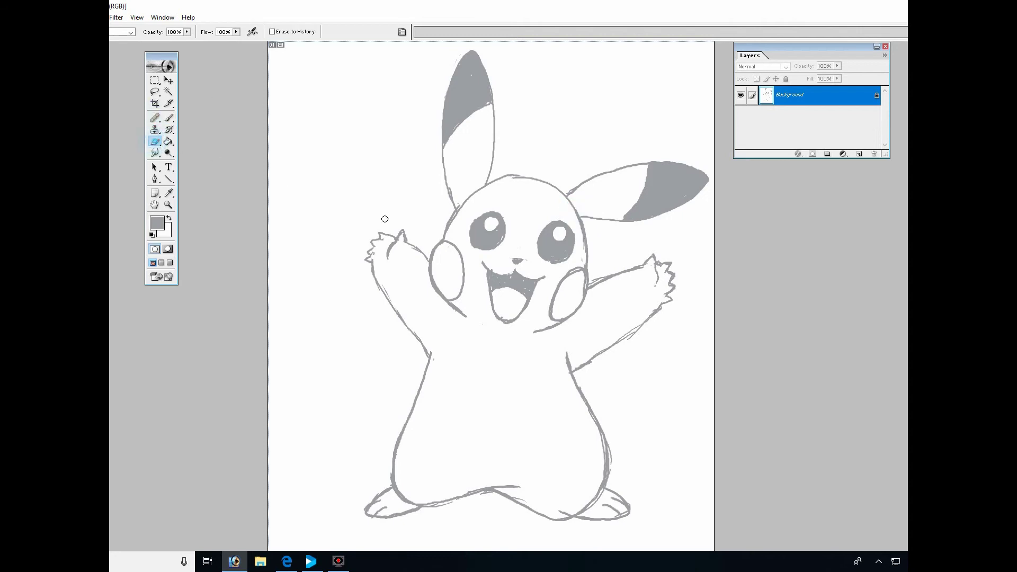
{"action": "left_click", "coordinate": [573, 207]}
Thicken the left ear's sides down into the head and erase the head line crossing the ear's base.
{"action": "left_click", "coordinate": [169, 117]}
{"action": "left_click", "coordinate": [490, 99]}
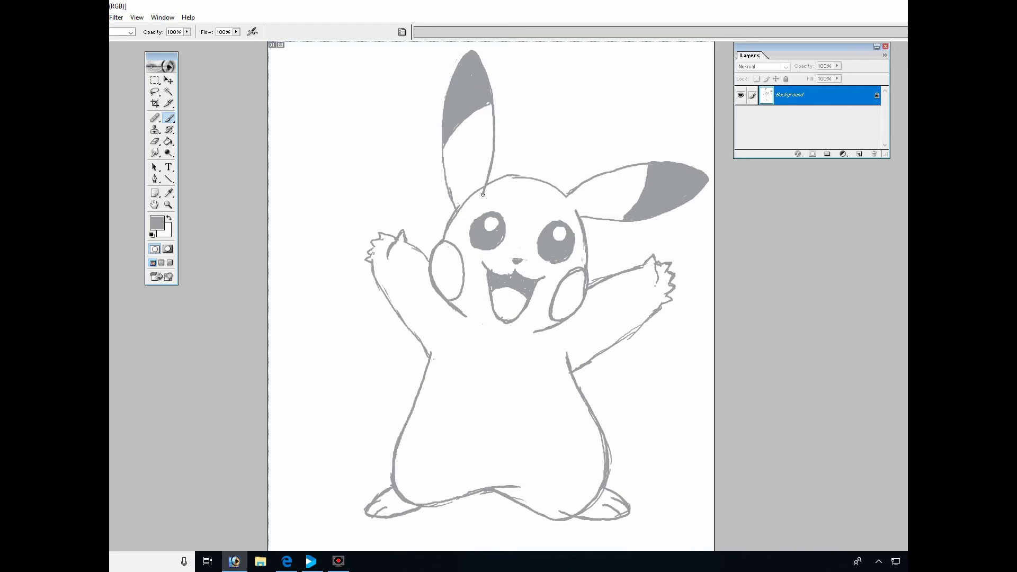
{"action": "left_click", "coordinate": [453, 201]}
{"action": "left_click", "coordinate": [155, 141]}
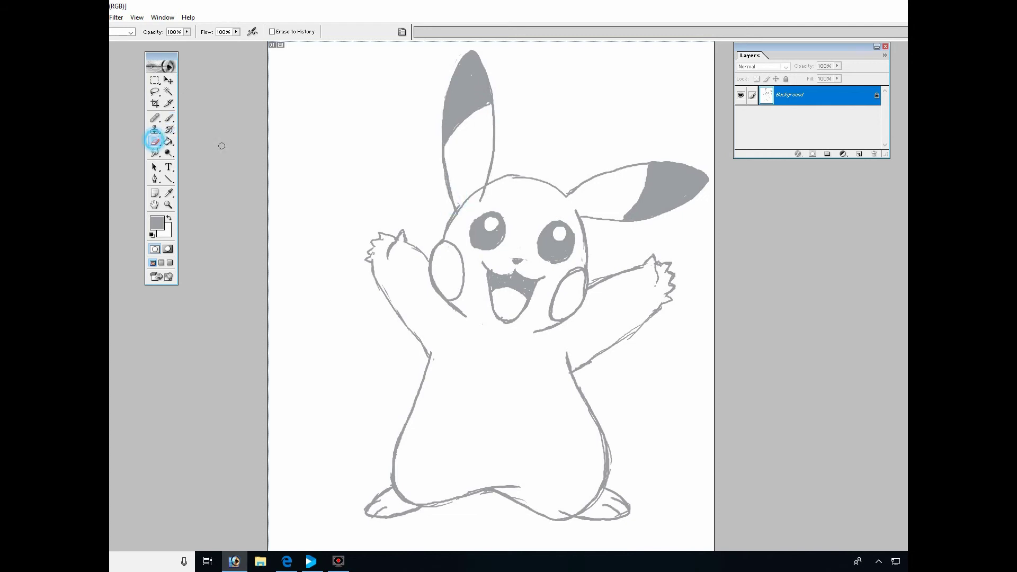
{"action": "left_click", "coordinate": [461, 193]}
{"action": "left_click_drag", "start_coordinate": [461, 212], "coordinate": [474, 186]}
Brush the lower zigzag of a lightning-shaped tail on the body's left side, stepping outward and up behind the raised left arm.
{"action": "left_click", "coordinate": [168, 118]}
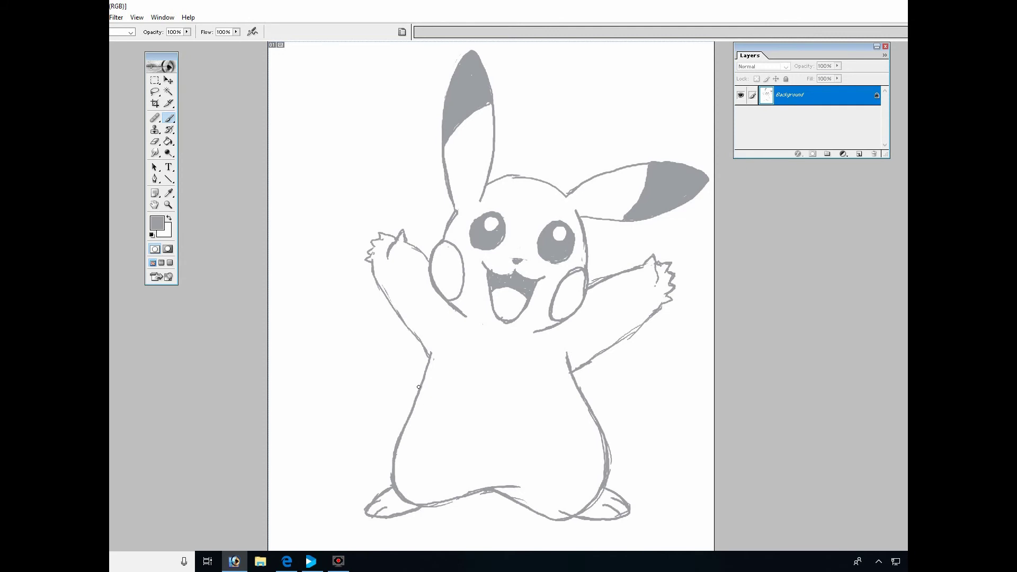
{"action": "mouse_move", "coordinate": [418, 387]}
{"action": "left_mouse_down"}
{"action": "mouse_move", "coordinate": [408, 390]}
{"action": "mouse_move", "coordinate": [417, 346]}
{"action": "mouse_move", "coordinate": [404, 389]}
{"action": "mouse_move", "coordinate": [420, 383]}
{"action": "left_mouse_up"}
{"action": "mouse_move", "coordinate": [401, 429]}
{"action": "left_mouse_down"}
{"action": "mouse_move", "coordinate": [399, 419]}
{"action": "mouse_move", "coordinate": [375, 427]}
{"action": "left_mouse_up"}
{"action": "left_click_drag", "start_coordinate": [368, 428], "coordinate": [377, 362]}
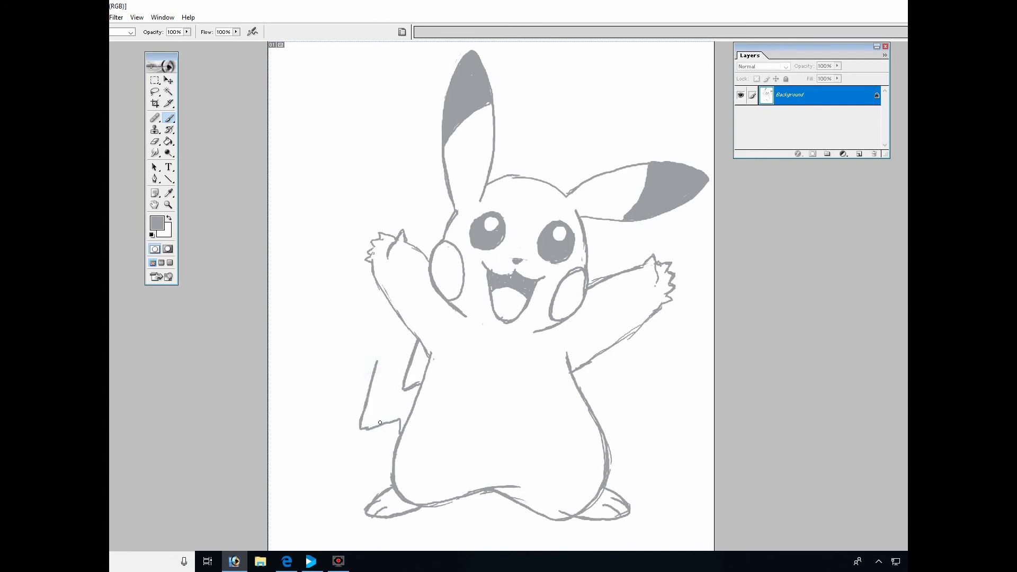
{"action": "left_click_drag", "start_coordinate": [376, 360], "coordinate": [335, 379]}
{"action": "left_click_drag", "start_coordinate": [399, 315], "coordinate": [359, 316]}
{"action": "mouse_move", "coordinate": [334, 374]}
{"action": "left_mouse_down"}
{"action": "mouse_move", "coordinate": [351, 285]}
{"action": "mouse_move", "coordinate": [339, 321]}
{"action": "left_mouse_up"}
{"action": "left_click_drag", "start_coordinate": [331, 368], "coordinate": [329, 379]}
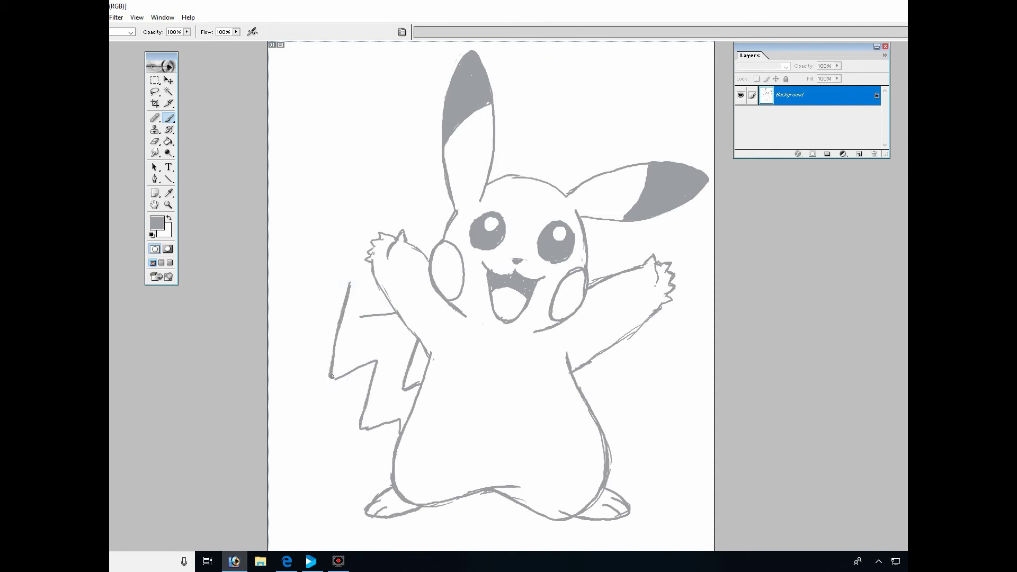
Shorten the tail's inner horizontal line beside the left arm and join its end up to the arm with a short stroke.
{"action": "mouse_move", "coordinate": [376, 311]}
{"action": "left_mouse_down"}
{"action": "mouse_move", "coordinate": [384, 292]}
{"action": "mouse_move", "coordinate": [364, 313]}
{"action": "mouse_move", "coordinate": [377, 301]}
{"action": "mouse_move", "coordinate": [381, 312]}
{"action": "left_mouse_up"}
{"action": "left_click", "coordinate": [154, 141]}
{"action": "left_click", "coordinate": [169, 117]}
{"action": "left_click", "coordinate": [386, 297]}
Draw the tail's large upper section above the left hand, erasing the nearly flat top line and redrawing it steeper before closing the outline.
{"action": "mouse_move", "coordinate": [403, 241]}
{"action": "left_mouse_down"}
{"action": "mouse_move", "coordinate": [418, 206]}
{"action": "mouse_move", "coordinate": [285, 190]}
{"action": "left_mouse_up"}
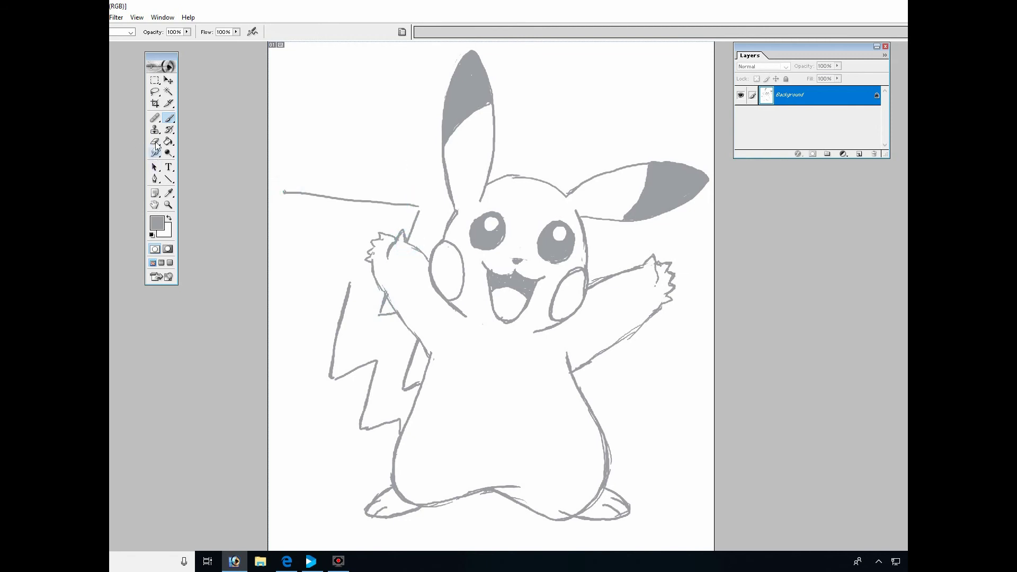
{"action": "left_click", "coordinate": [155, 142]}
{"action": "left_click", "coordinate": [284, 191]}
{"action": "mouse_move", "coordinate": [403, 204]}
{"action": "left_mouse_down"}
{"action": "mouse_move", "coordinate": [417, 205]}
{"action": "mouse_move", "coordinate": [283, 193]}
{"action": "left_mouse_up"}
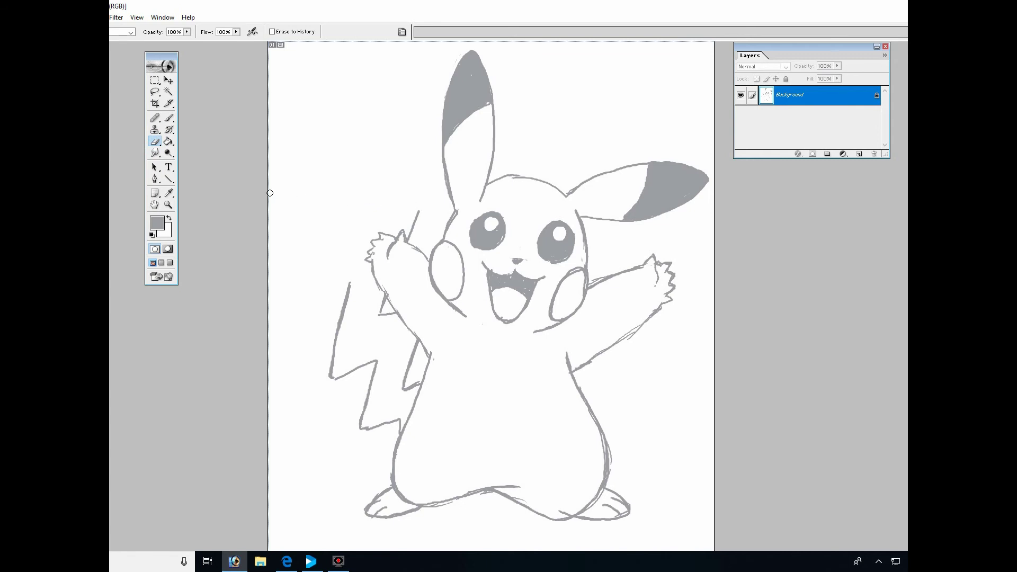
{"action": "left_click", "coordinate": [169, 117]}
{"action": "mouse_move", "coordinate": [419, 208]}
{"action": "left_mouse_down"}
{"action": "mouse_move", "coordinate": [285, 152]}
{"action": "mouse_move", "coordinate": [283, 270]}
{"action": "mouse_move", "coordinate": [351, 279]}
{"action": "left_mouse_up"}
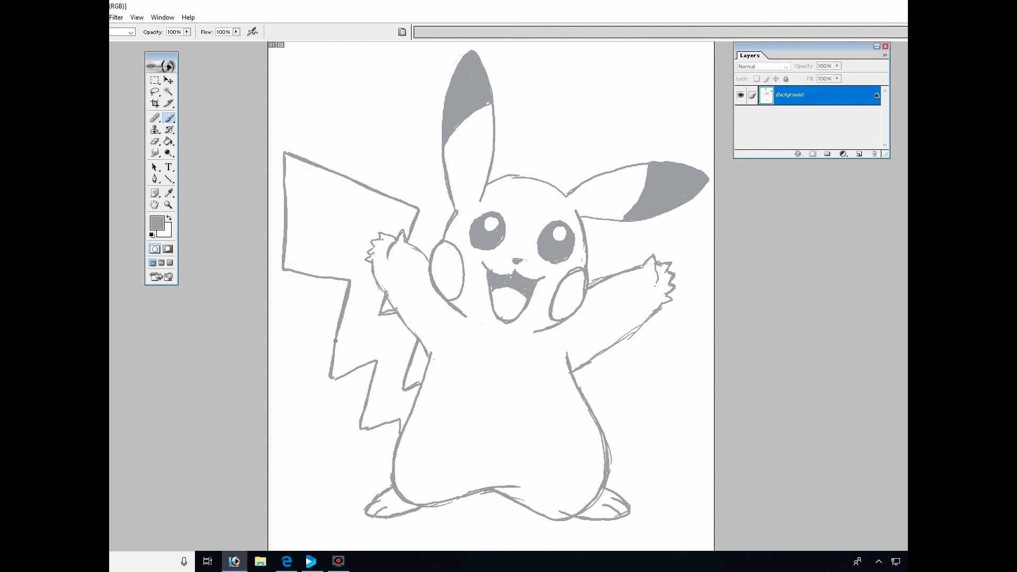
Thicken the tail's lower zigzag edges and draw a jagged line across the tail near its base.
{"action": "mouse_move", "coordinate": [330, 372]}
{"action": "left_mouse_down"}
{"action": "mouse_move", "coordinate": [356, 368]}
{"action": "mouse_move", "coordinate": [370, 382]}
{"action": "mouse_move", "coordinate": [362, 407]}
{"action": "mouse_move", "coordinate": [368, 374]}
{"action": "mouse_move", "coordinate": [361, 410]}
{"action": "mouse_move", "coordinate": [360, 374]}
{"action": "left_mouse_up"}
{"action": "left_click", "coordinate": [154, 141]}
{"action": "left_click", "coordinate": [359, 406]}
{"action": "left_click", "coordinate": [169, 118]}
{"action": "left_click", "coordinate": [366, 399]}
{"action": "left_click_drag", "start_coordinate": [359, 430], "coordinate": [399, 418]}
{"action": "left_click_drag", "start_coordinate": [401, 382], "coordinate": [373, 376]}
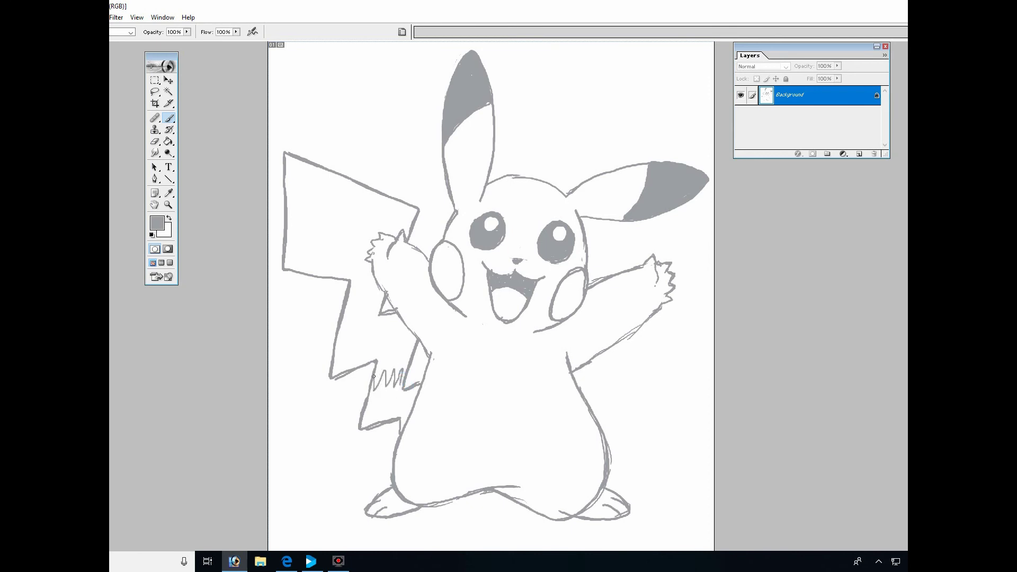
Draw a wavy line across the lower body from side to side and a small curved mark beneath the mouth.
{"action": "mouse_move", "coordinate": [398, 451]}
{"action": "left_mouse_down"}
{"action": "mouse_move", "coordinate": [442, 486]}
{"action": "mouse_move", "coordinate": [499, 468]}
{"action": "mouse_move", "coordinate": [530, 469]}
{"action": "mouse_move", "coordinate": [567, 492]}
{"action": "mouse_move", "coordinate": [606, 470]}
{"action": "left_mouse_up"}
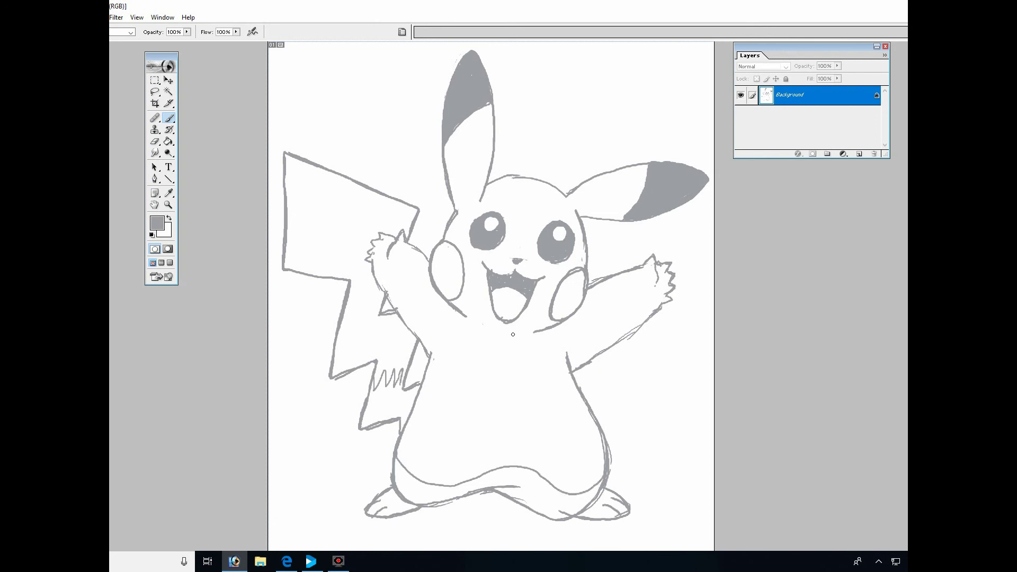
{"action": "mouse_move", "coordinate": [513, 334]}
{"action": "left_mouse_down"}
{"action": "mouse_move", "coordinate": [491, 333]}
{"action": "mouse_move", "coordinate": [499, 347]}
{"action": "mouse_move", "coordinate": [516, 335]}
{"action": "left_mouse_up"}
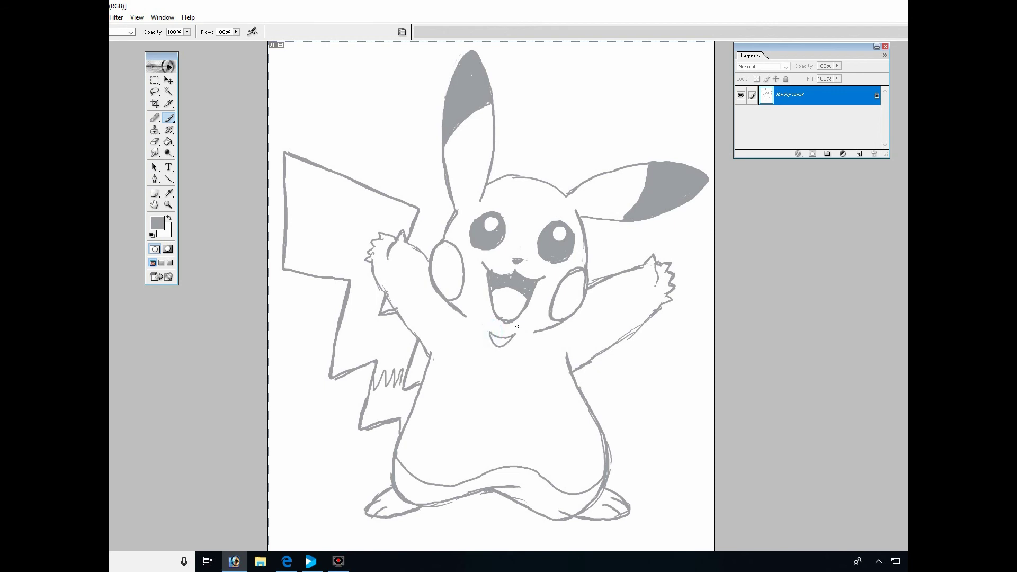